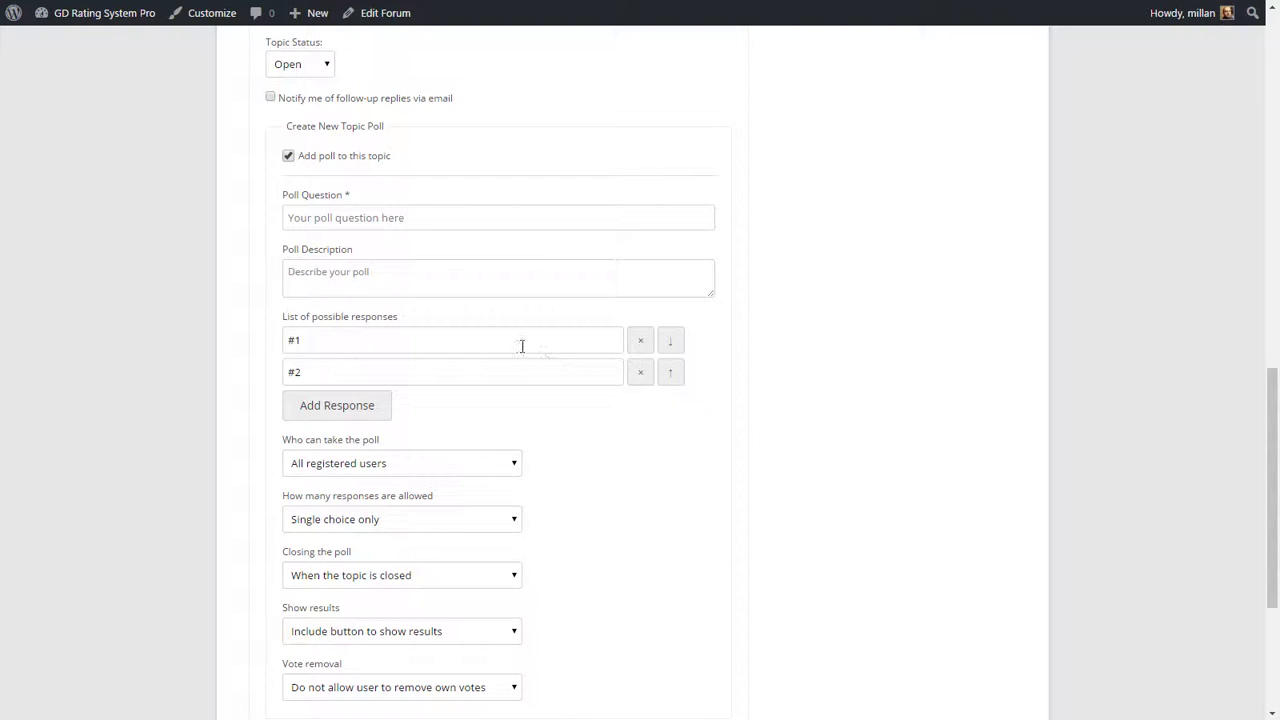
left_click(431, 222)
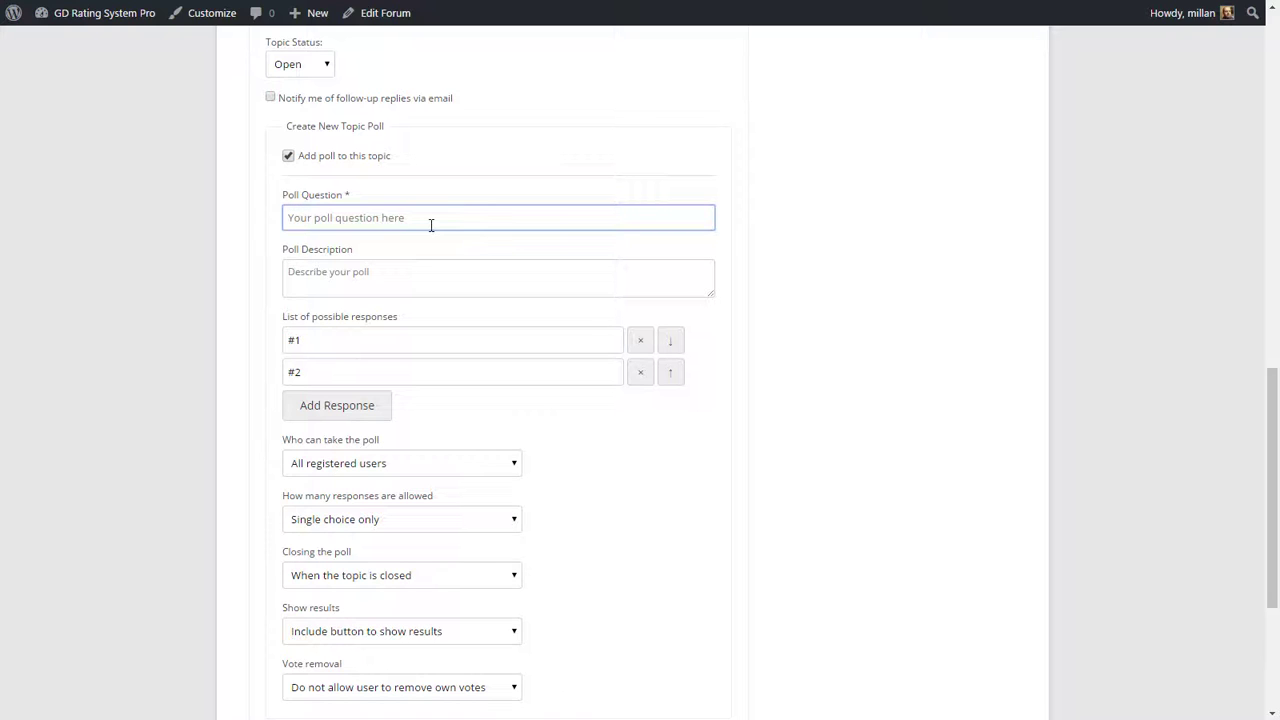
left_click(410, 268)
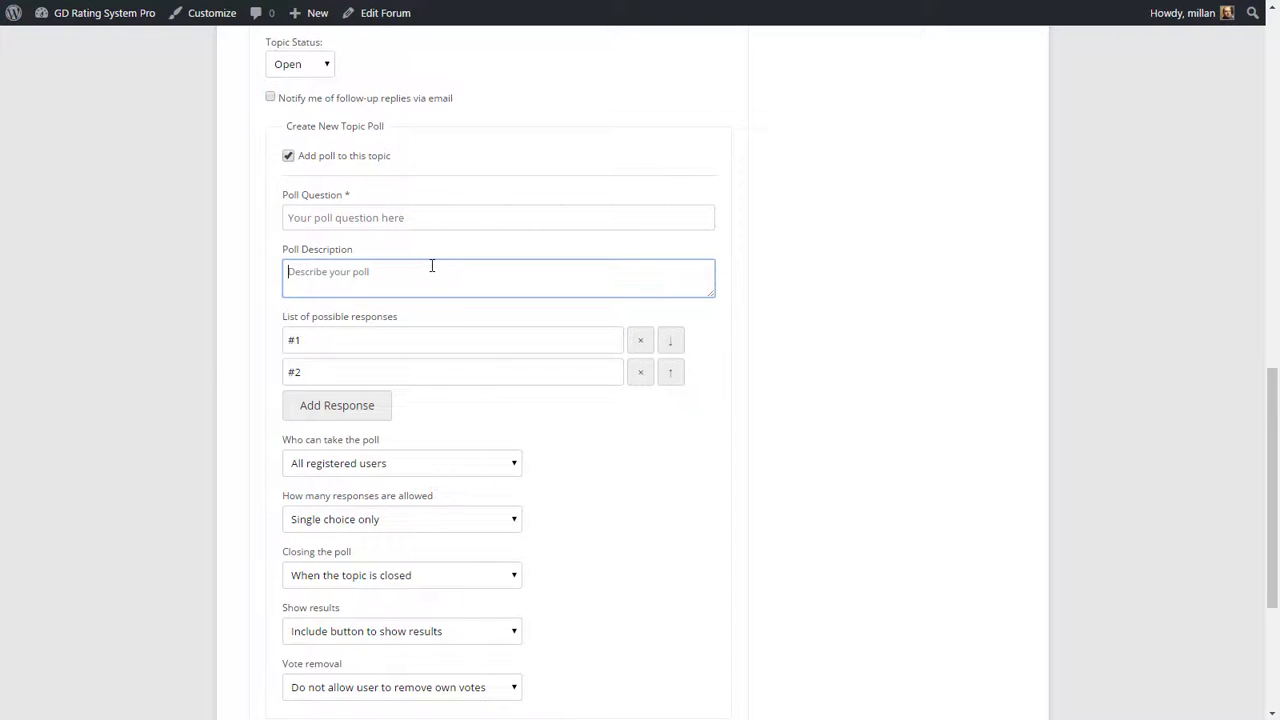
left_click(328, 344)
left_click(371, 370)
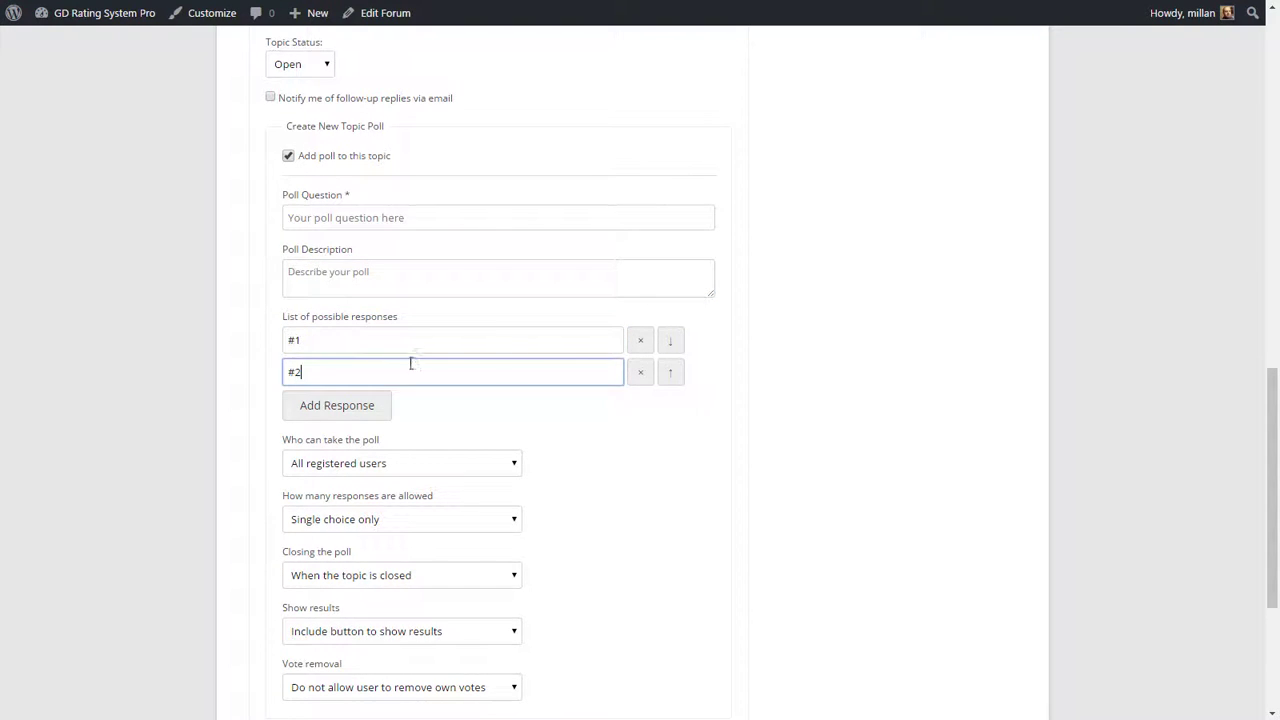
- Enter the poll question "Which Dev4Press plugins do you currently use?" and the poll description "This is the poll demo."
left_click(615, 412)
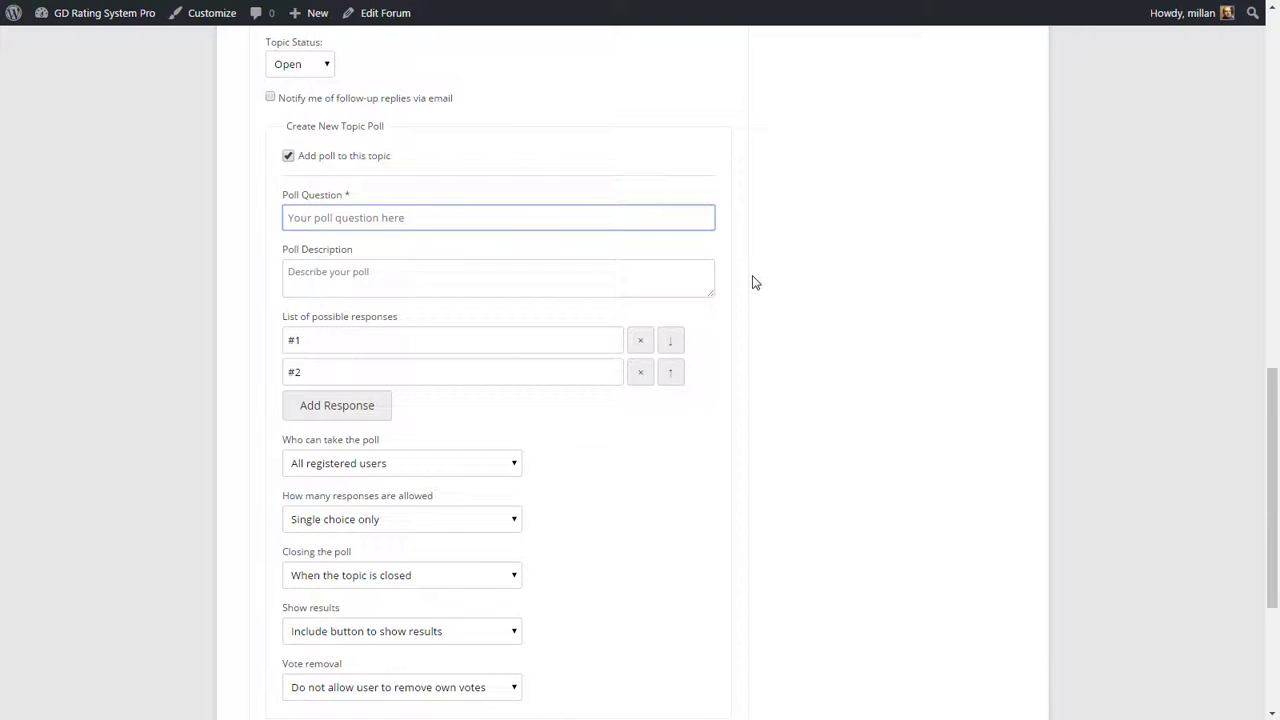
type("Which Dev4Press plugin")
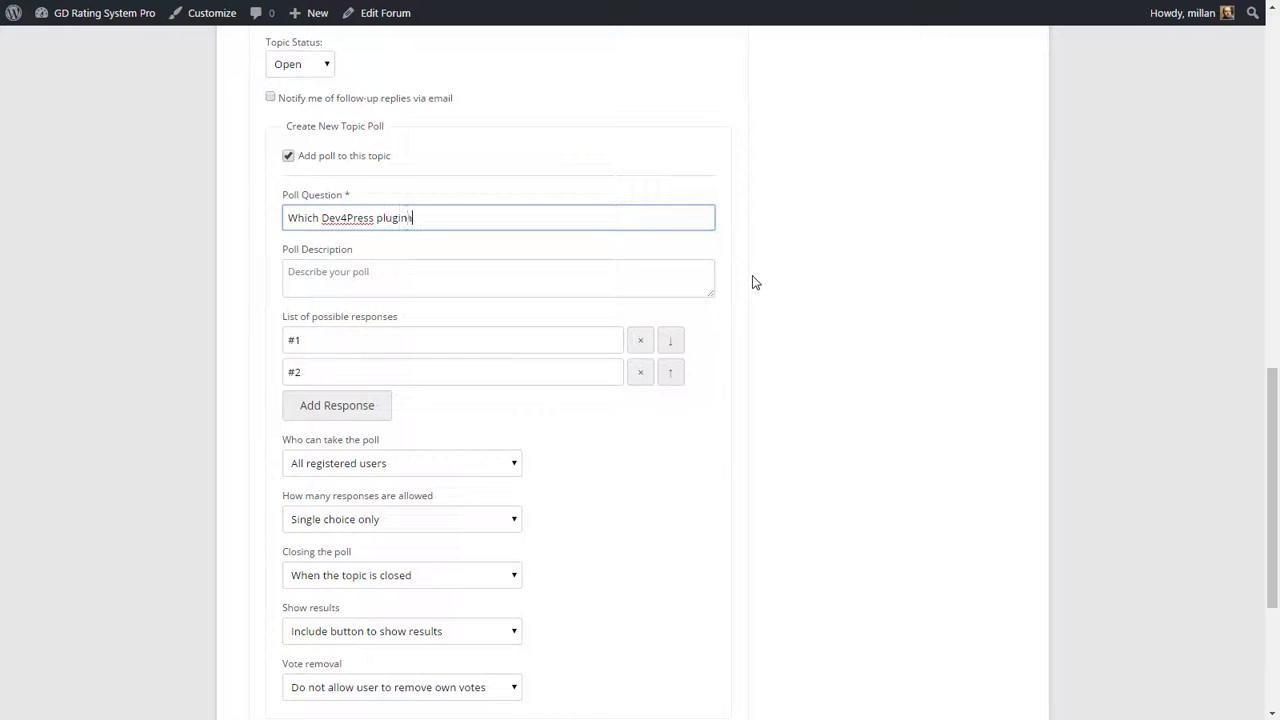
type("s do you currently use")
left_click(425, 281)
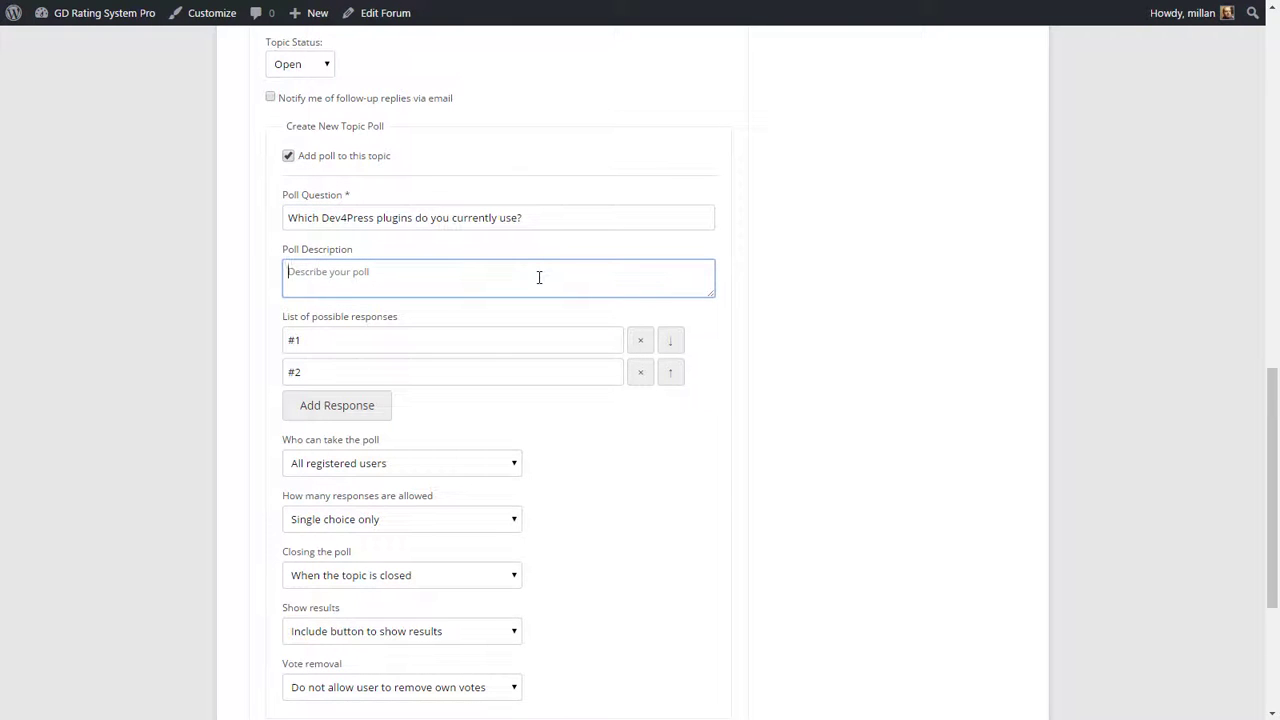
type("This is the poll demo.")
- Replace the two default poll responses with "GD bbPress Toolbox Pro" and "GD Rating System Pro"
left_click_drag(431, 340, 274, 336)
type("GD")
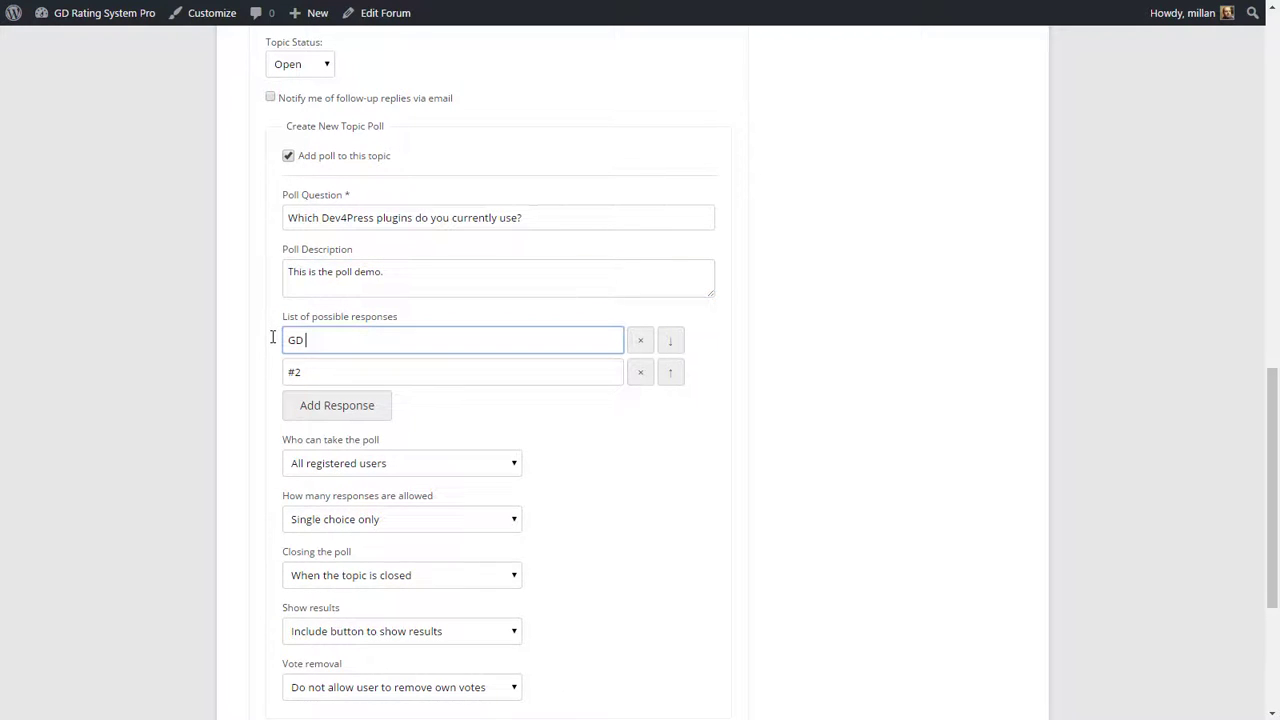
type(" bbPress Toolbox Pro")
key("Tab")
key("Tab")
key("Tab")
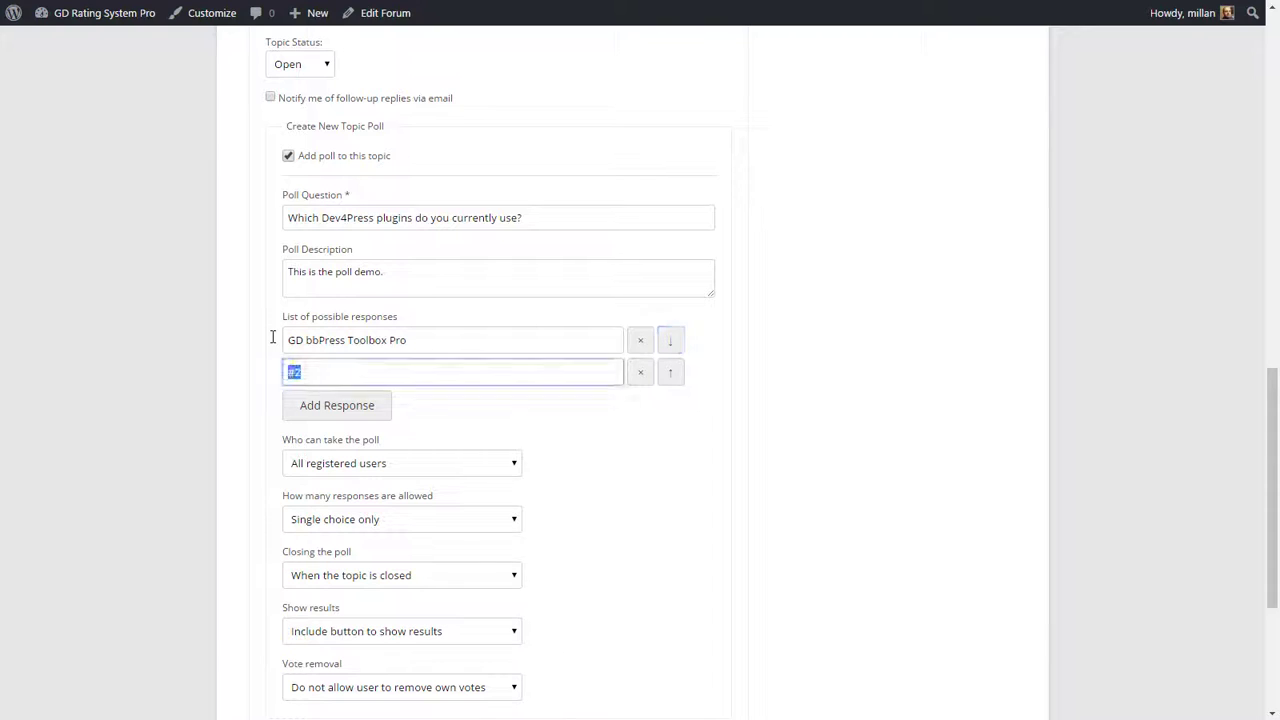
type("GD Rating System Pro")
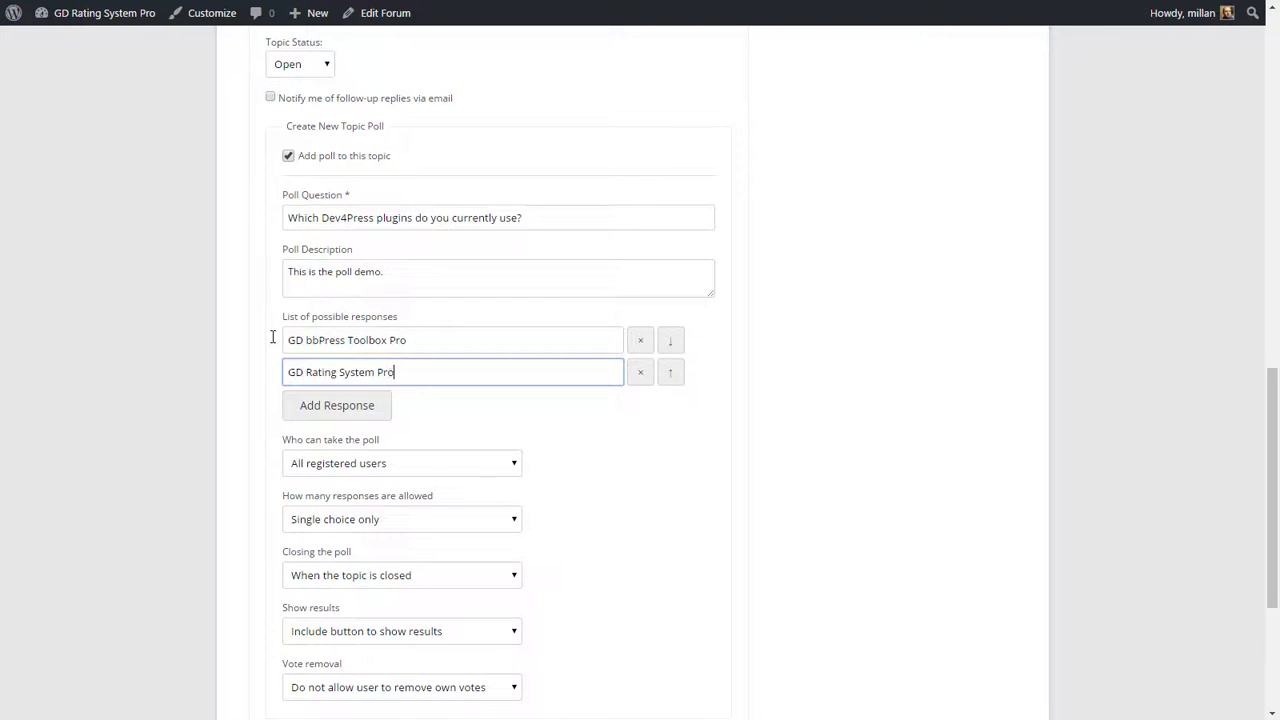
- Add two more response rows to the poll and enter "GD Knowledge Base Pro" as the third response
left_click(328, 405)
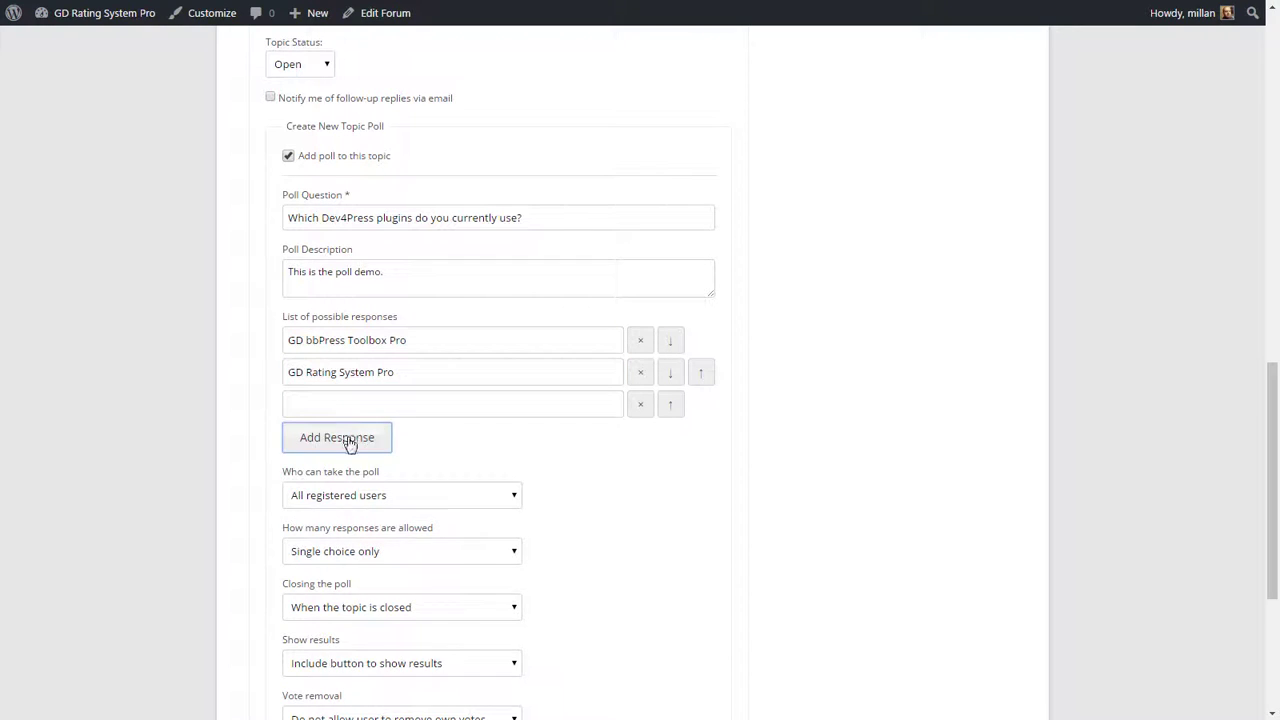
left_click(349, 444)
left_click(383, 406)
type("GD ")
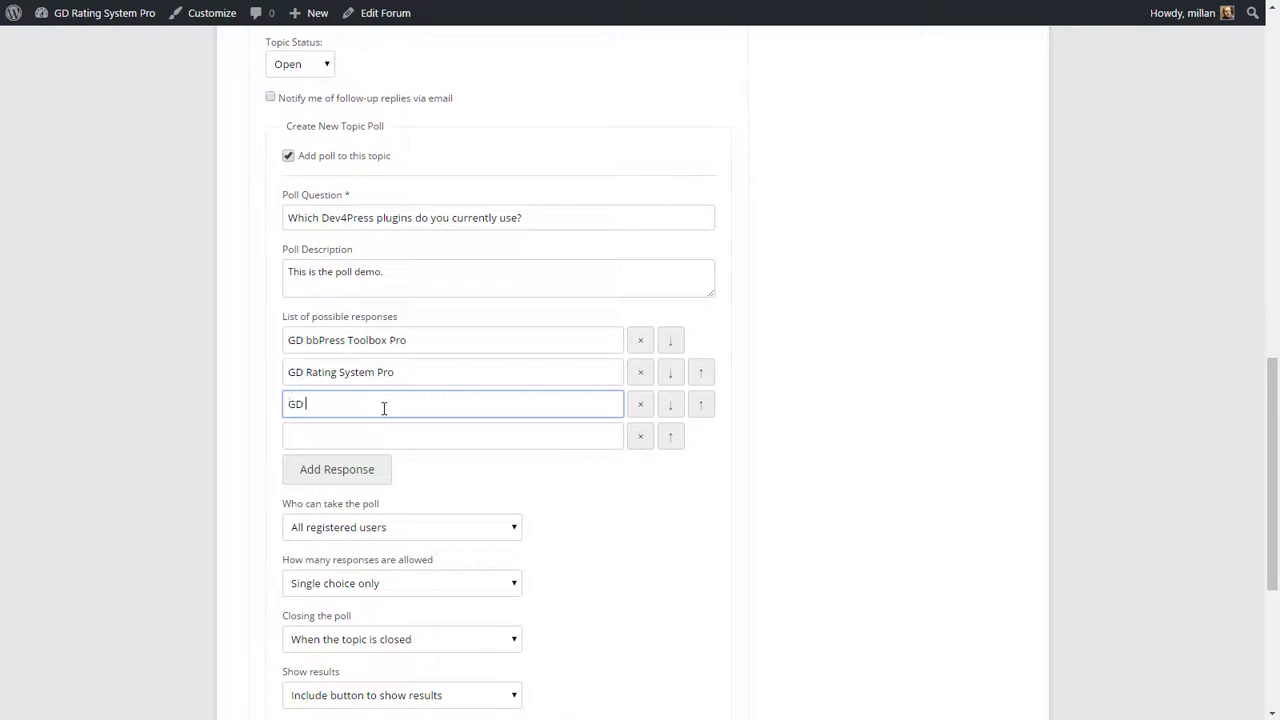
type("Knowledge Base Pro")
- Add a fifth response row and enter "GD SEO Toolbox Pro" and "GD Press Tools Pro" as the fourth and fifth responses
left_click(338, 470)
left_click(334, 438)
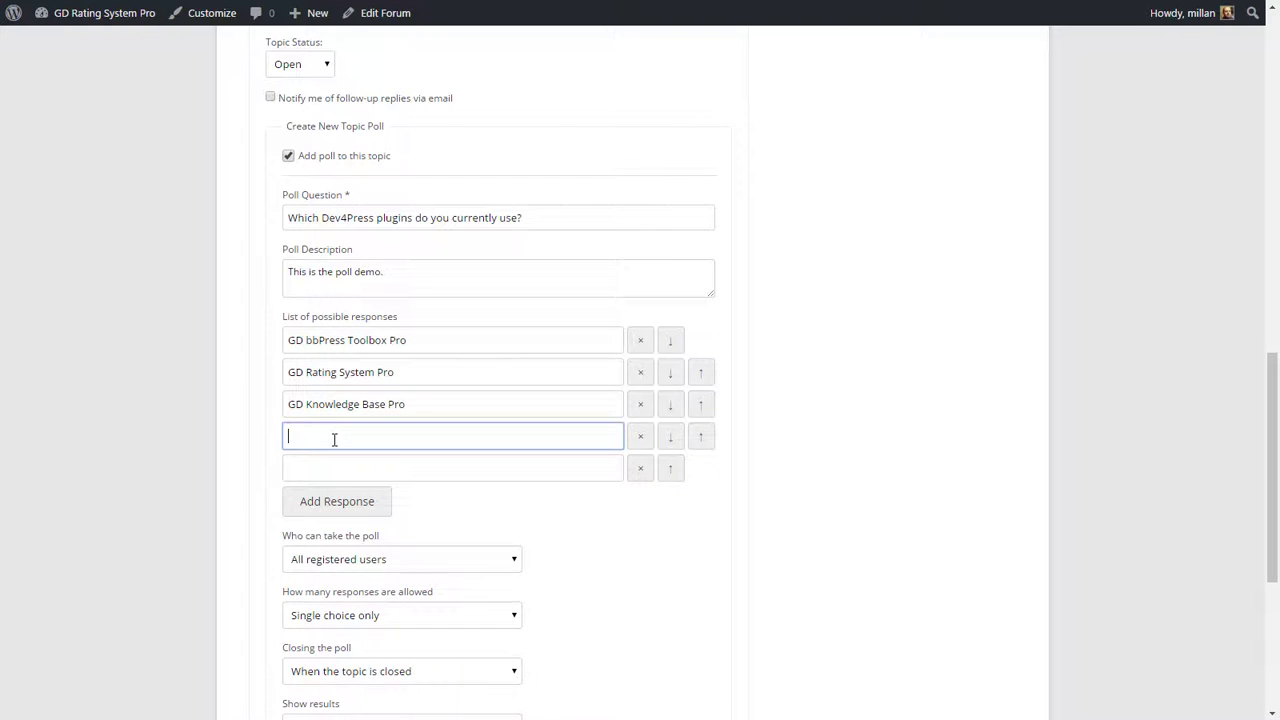
type("GD SEO Toolbox (Pr")
key("BackSpace")
key("BackSpace")
key("BackSpace")
type("Pro")
key("Tab")
key("Tab")
key("Tab")
key("Tab")
type("GD P")
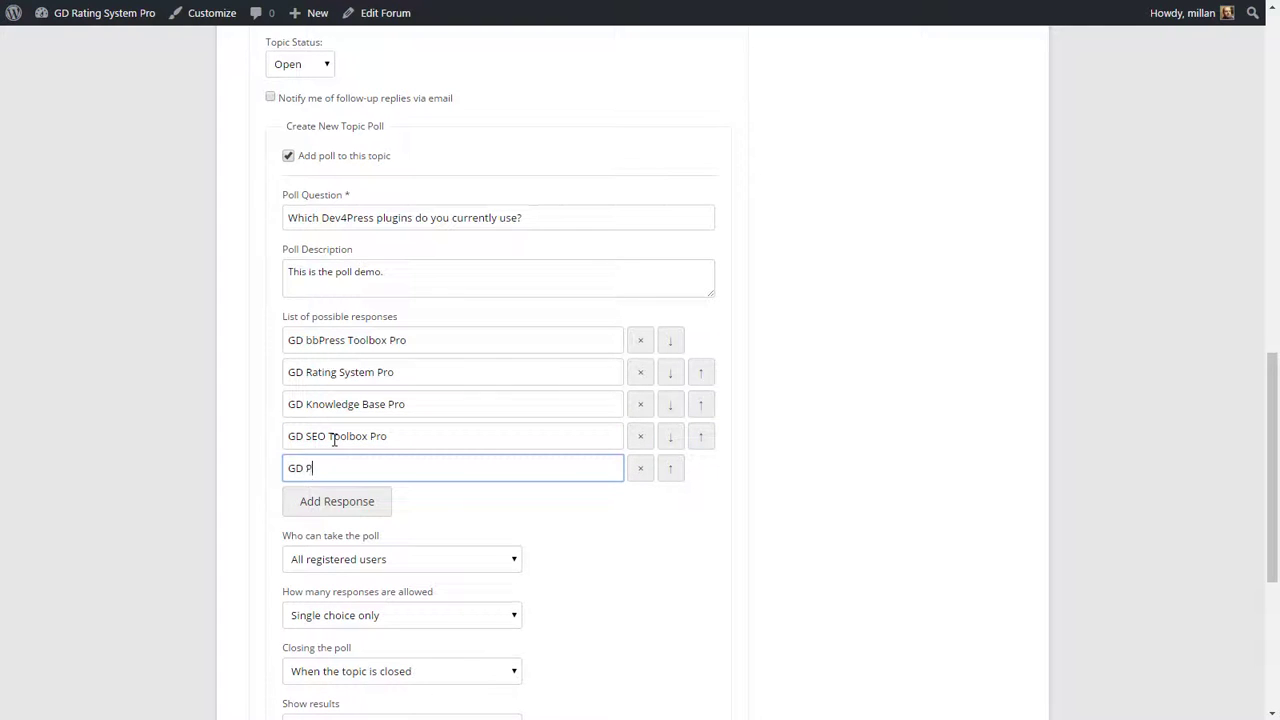
type("ress Tools Pro")
- Add a sixth poll response named "GD Topic Prefix Pro"
left_click(311, 505)
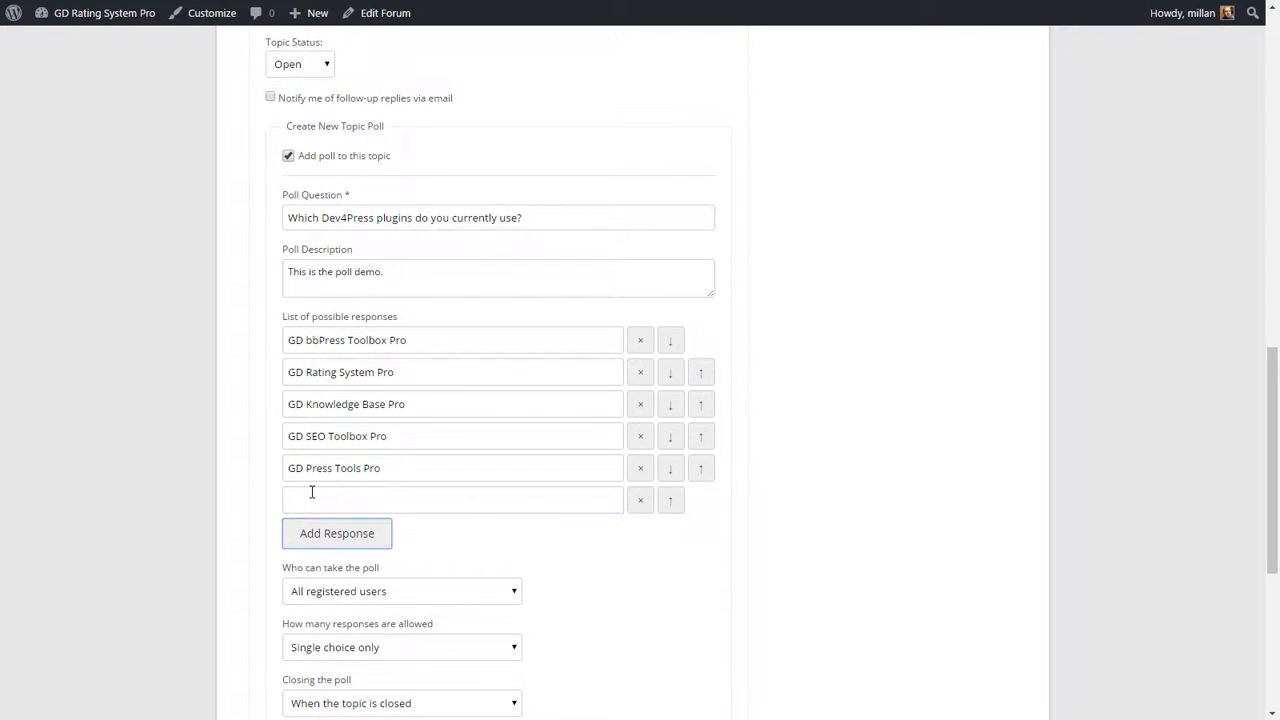
type("GD Top")
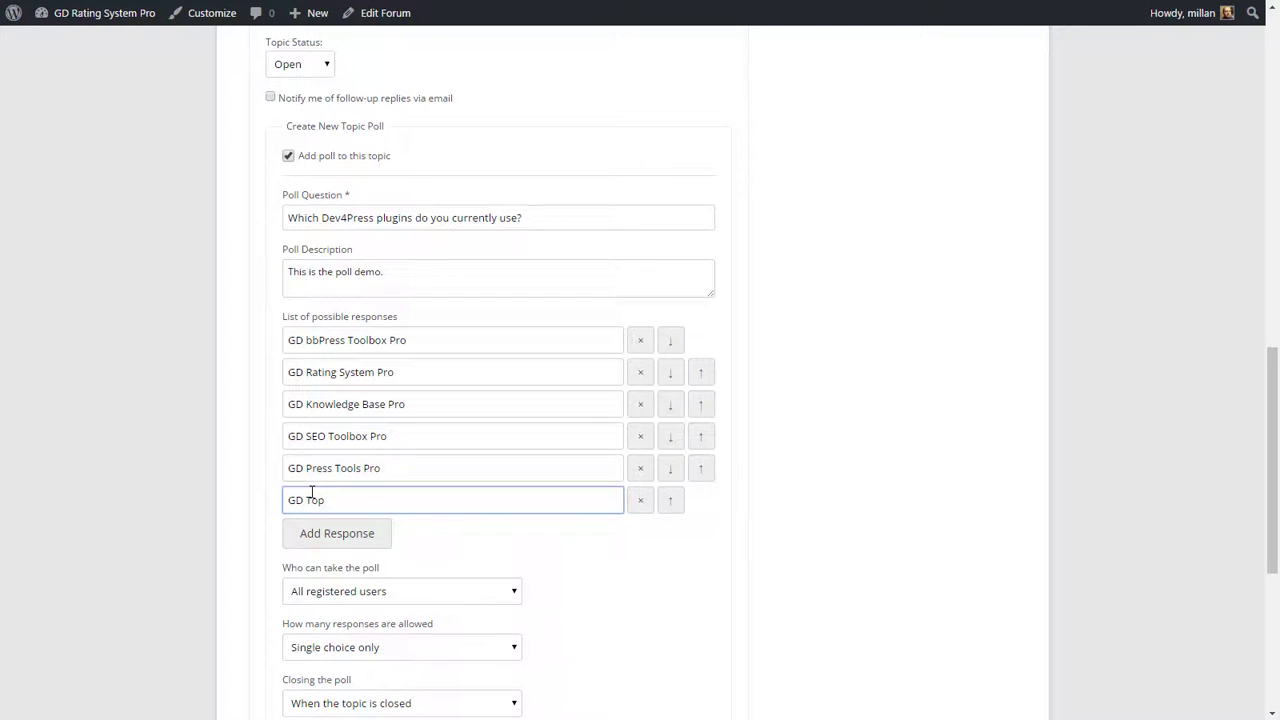
type("ic Prefix Pro")
- Reorder the responses so GD Knowledge Base Pro comes first and GD SEO Toolbox Pro sits below GD Press Tools Pro
left_click(700, 408)
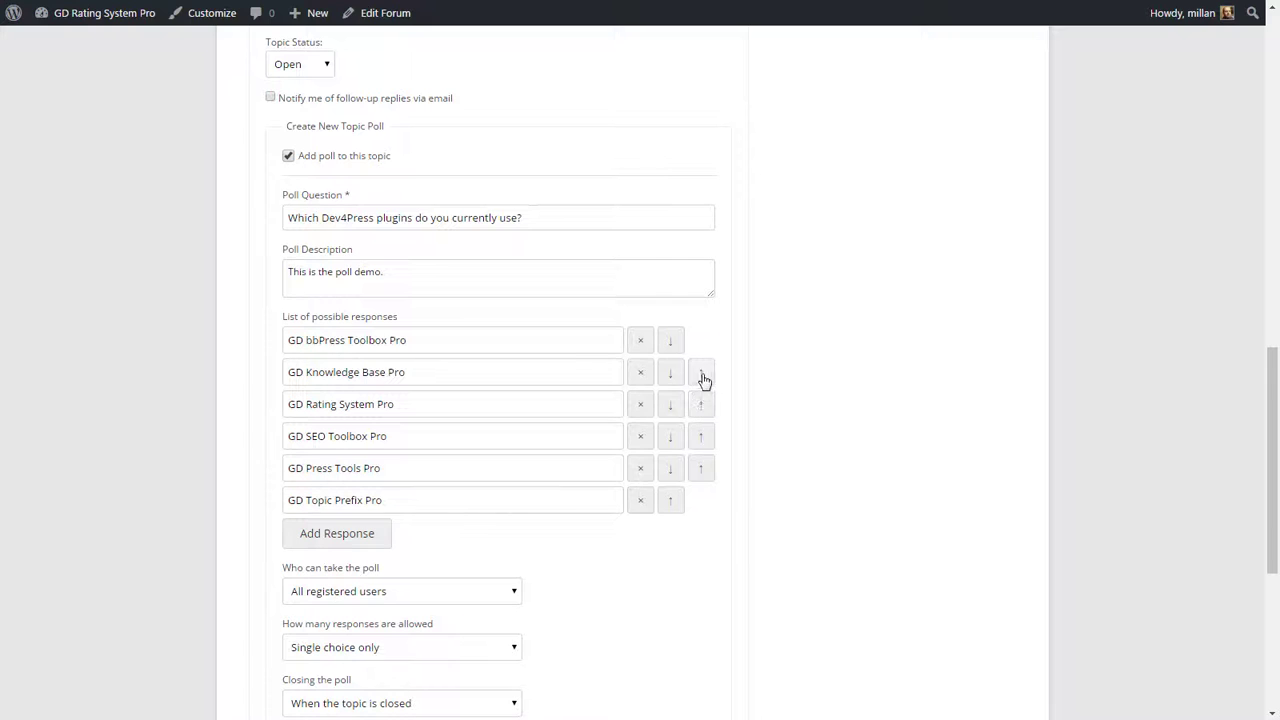
left_click(701, 376)
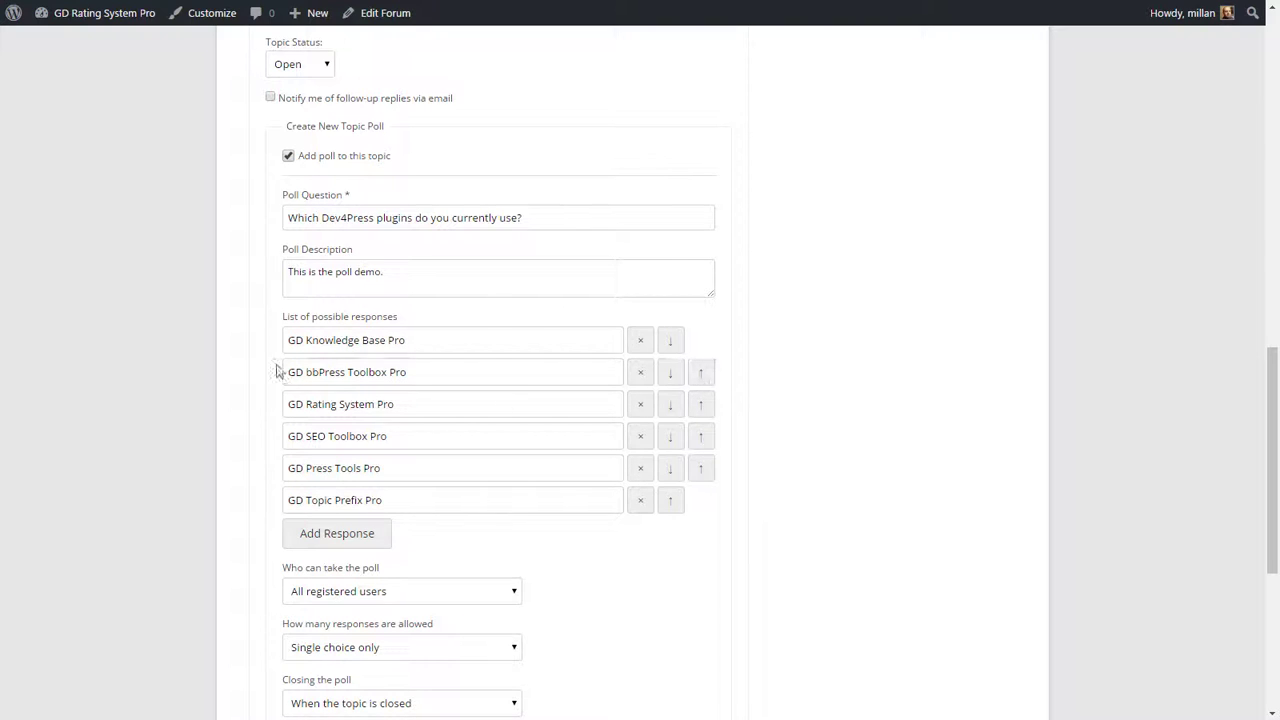
left_click(669, 445)
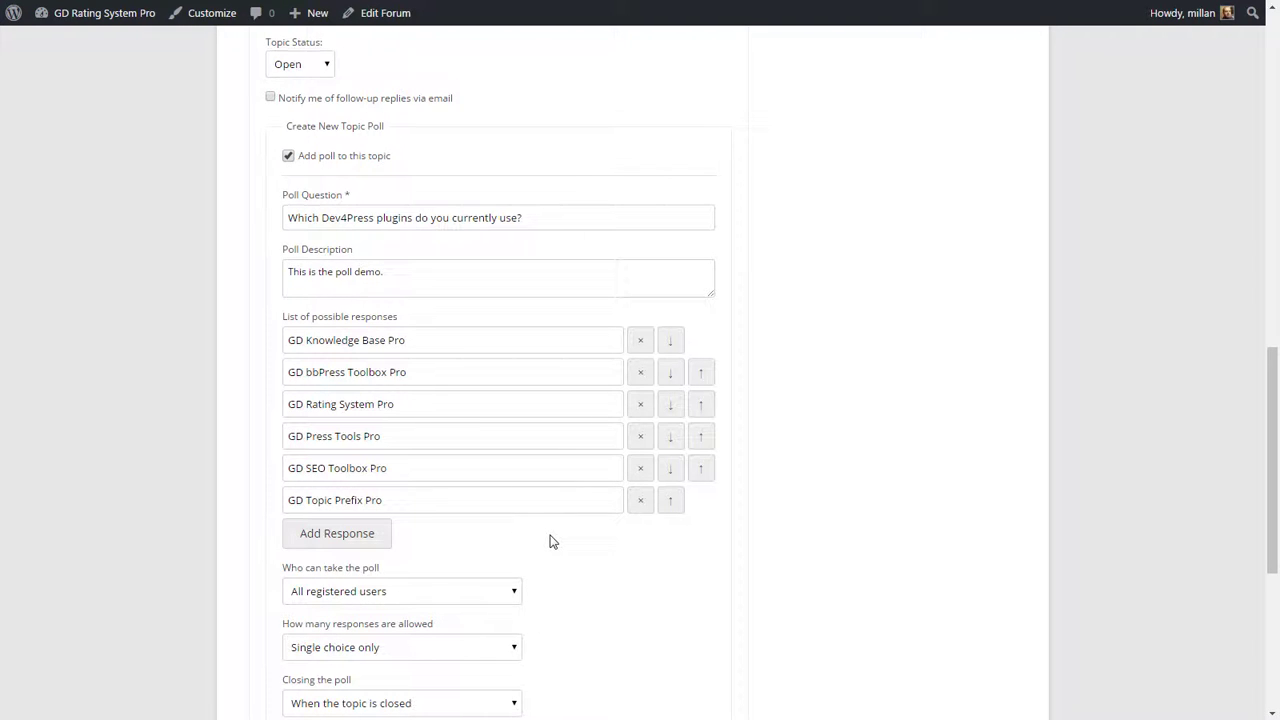
- Title the topic "Dev4Press plugins in use", reusing the words "Dev4Press plugins" copied from the poll question
scroll(551, 540, "up", 5)
left_click(356, 204)
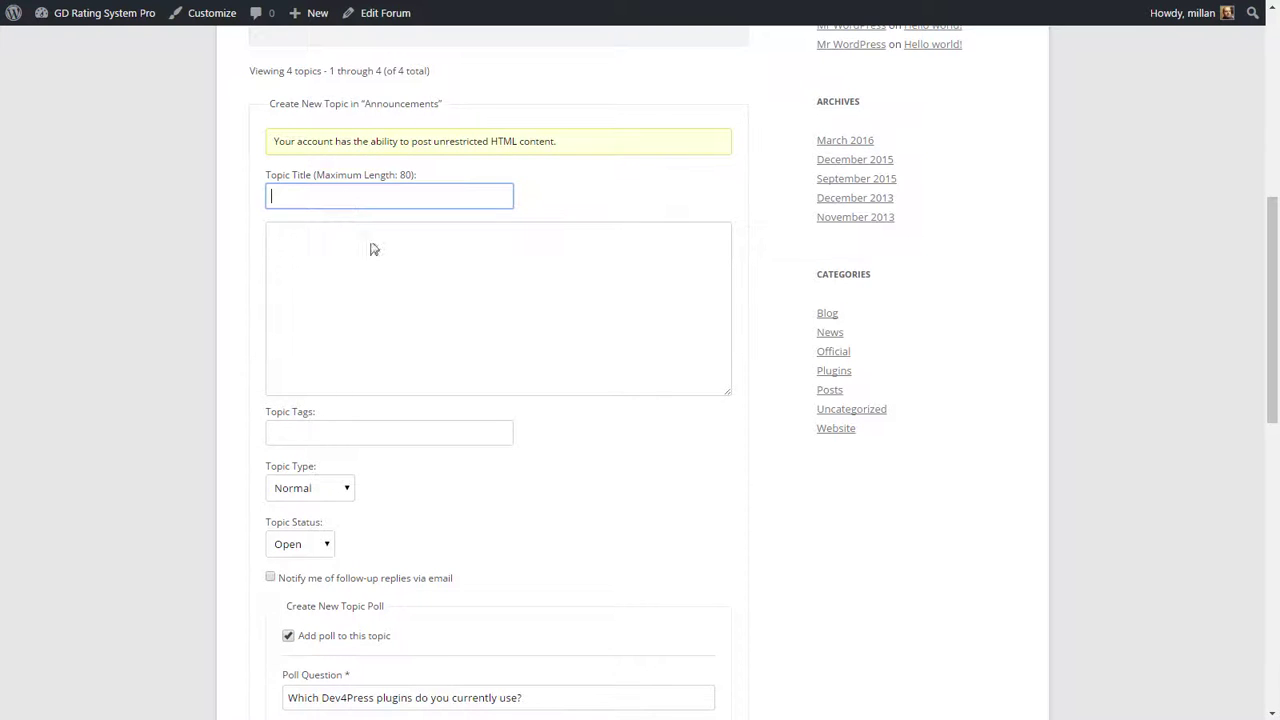
scroll(394, 391, "down", 2)
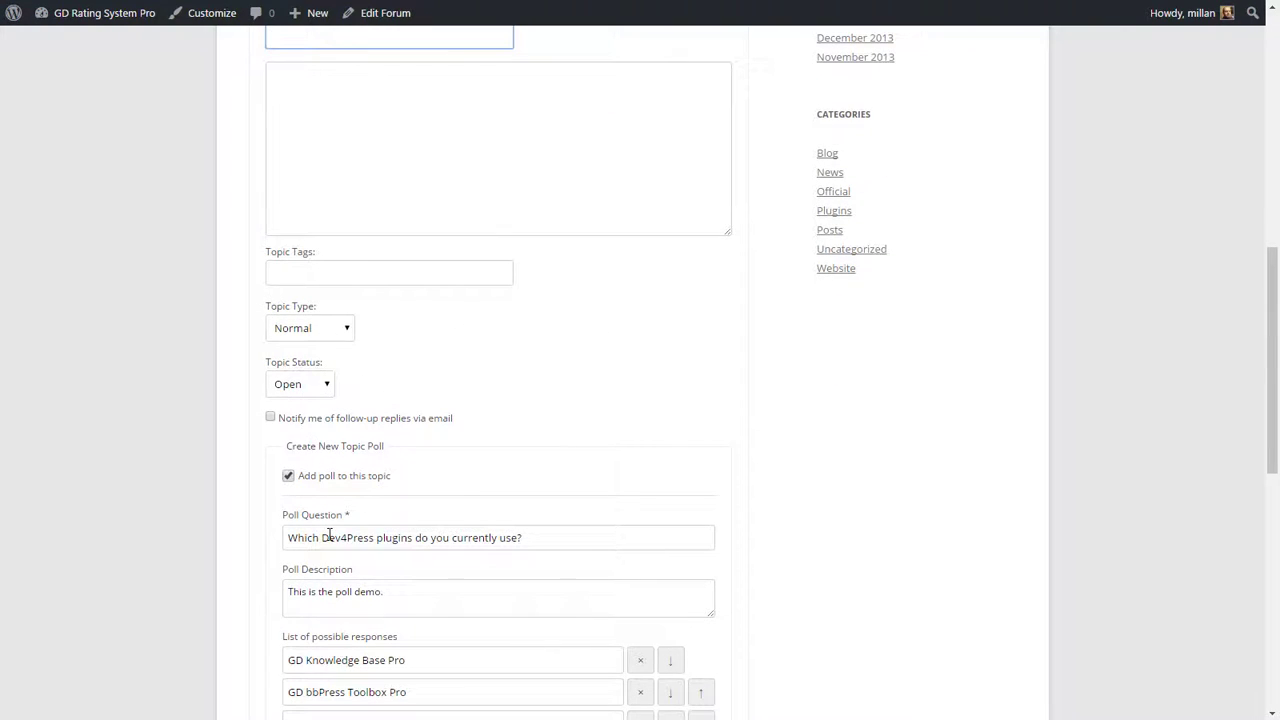
left_click_drag(321, 537, 414, 541)
key("ctrl+c")
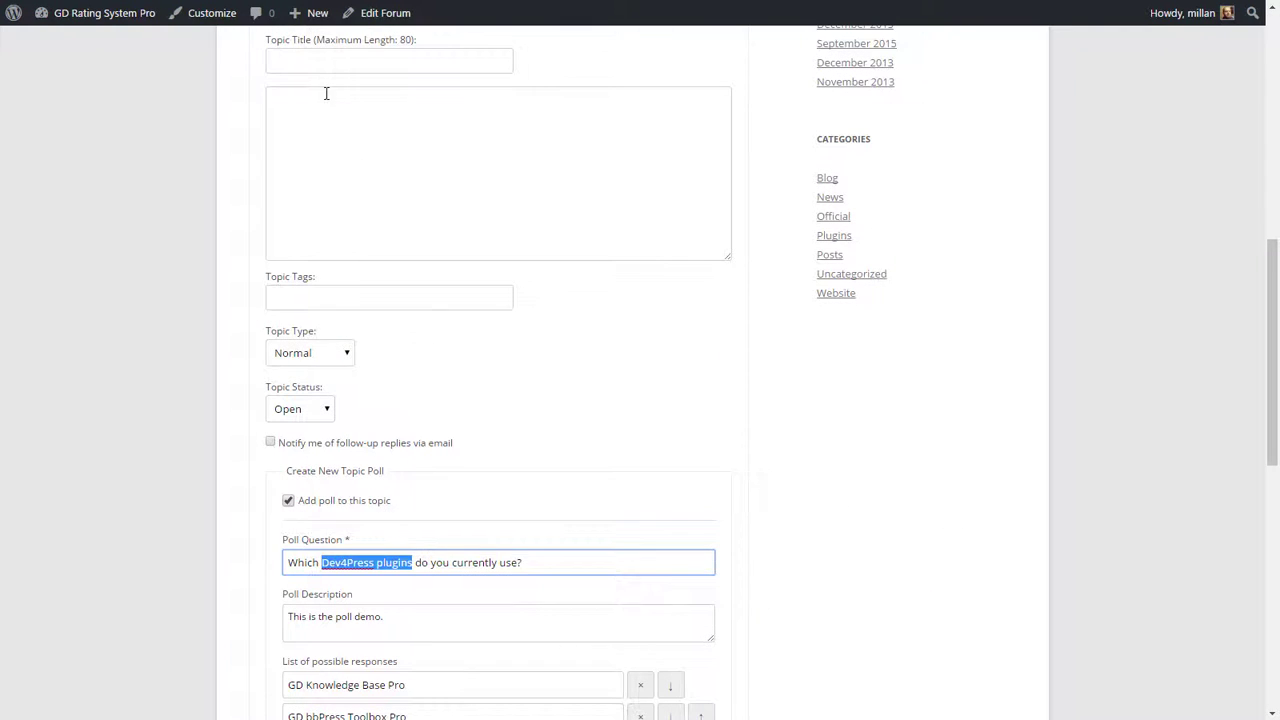
left_click(323, 62)
key("ctrl+v")
type(": ")
type("n use")
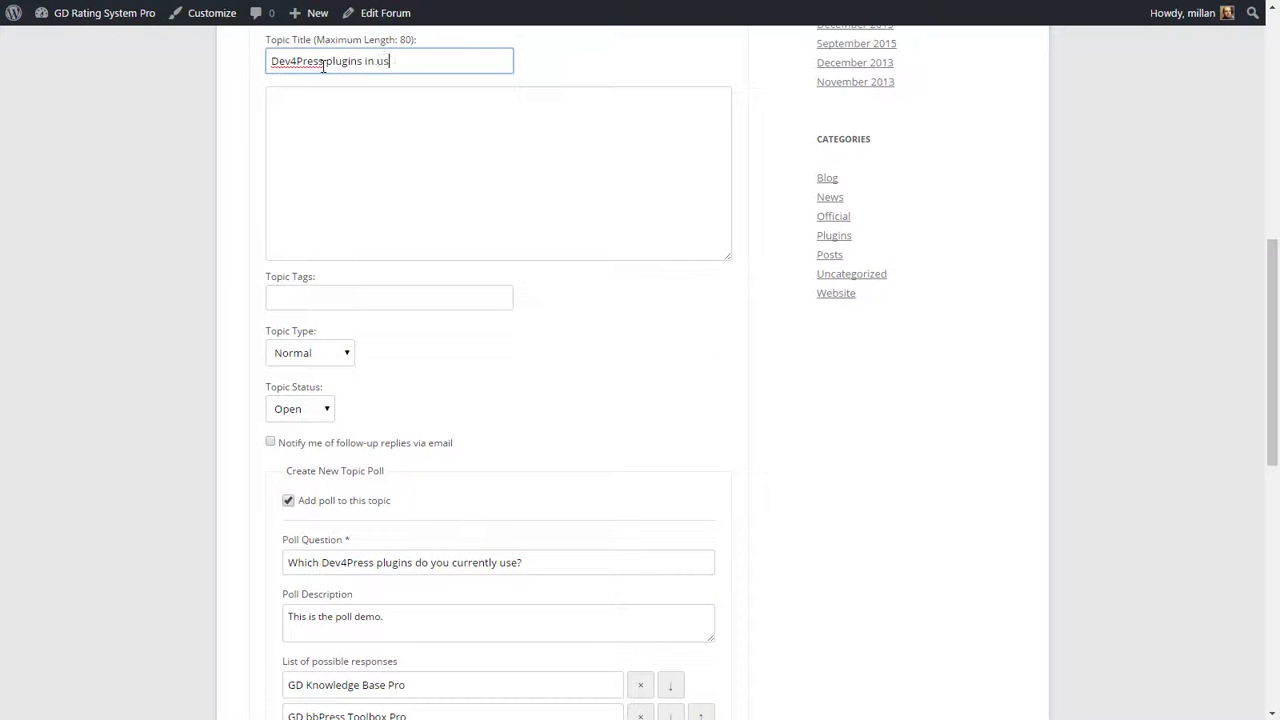
- Enter "This is a demo topic." as the topic's content
key("Tab")
type("This is")
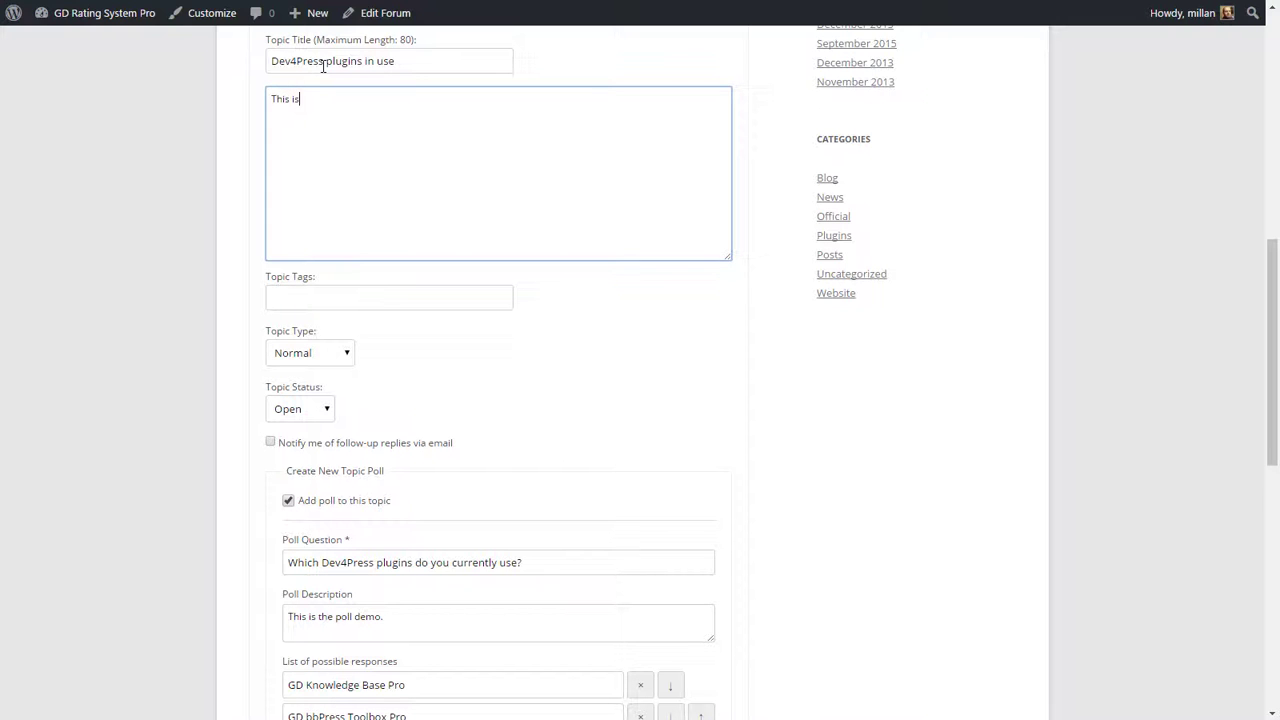
type(" a demo topic.")
- Review the available choices for who can take the poll and how many responses are allowed
scroll(328, 86, "down", 2)
scroll(603, 283, "down", 6)
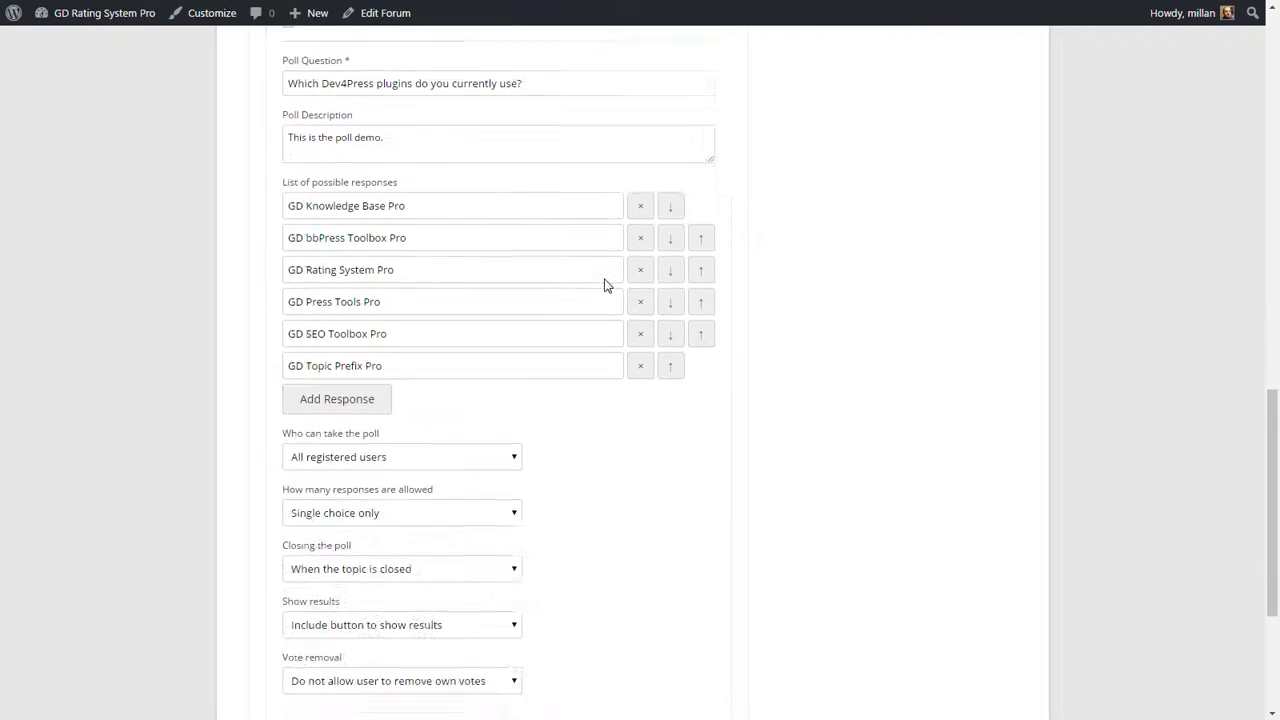
scroll(558, 247, "up", 2)
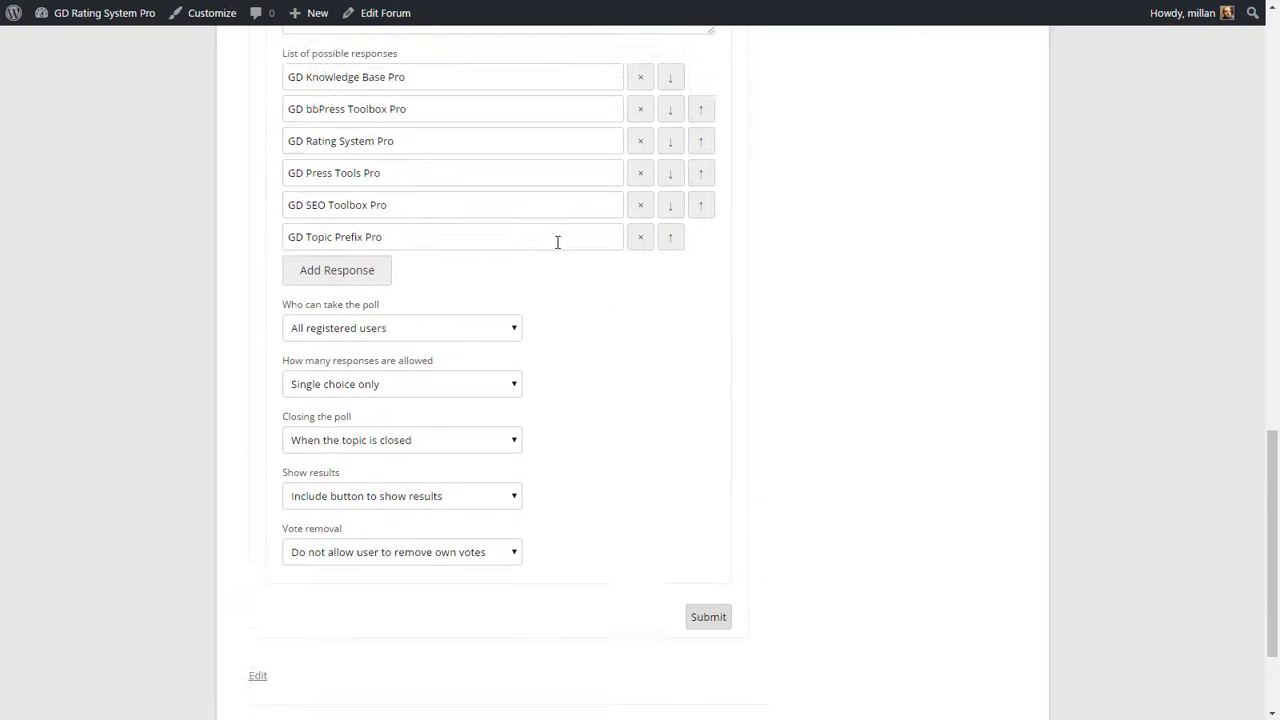
left_click(509, 330)
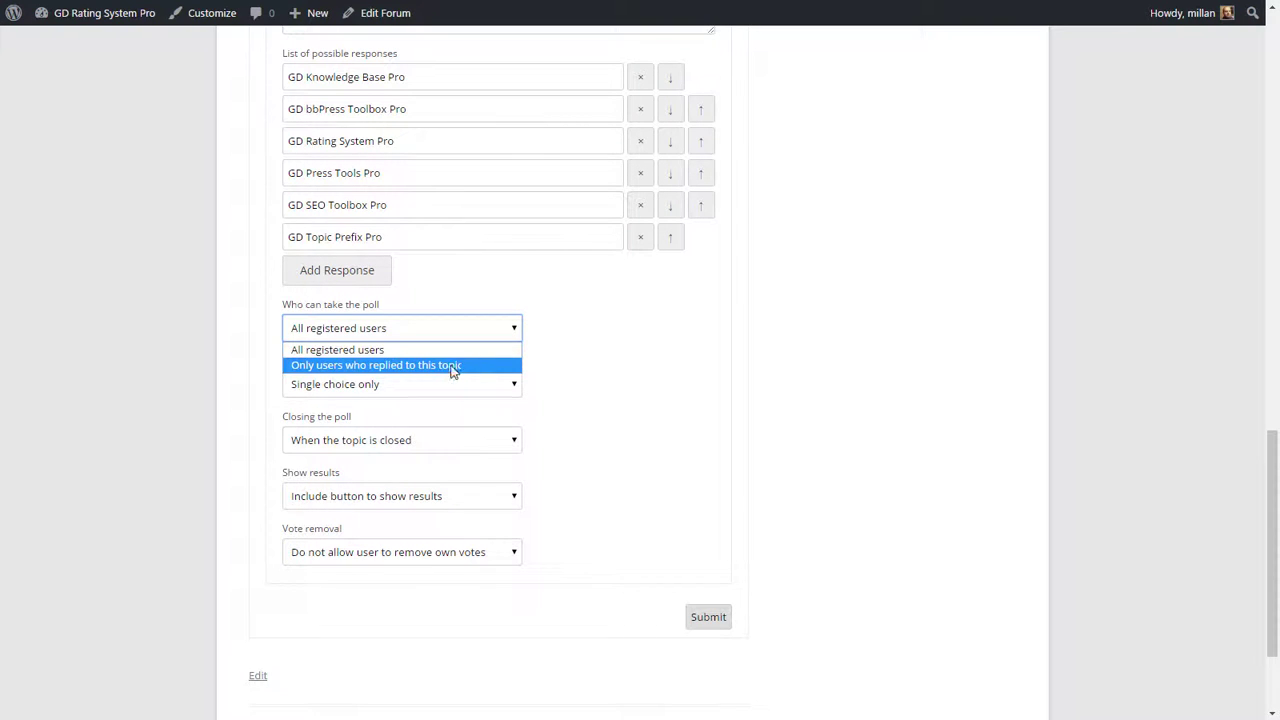
left_click(542, 362)
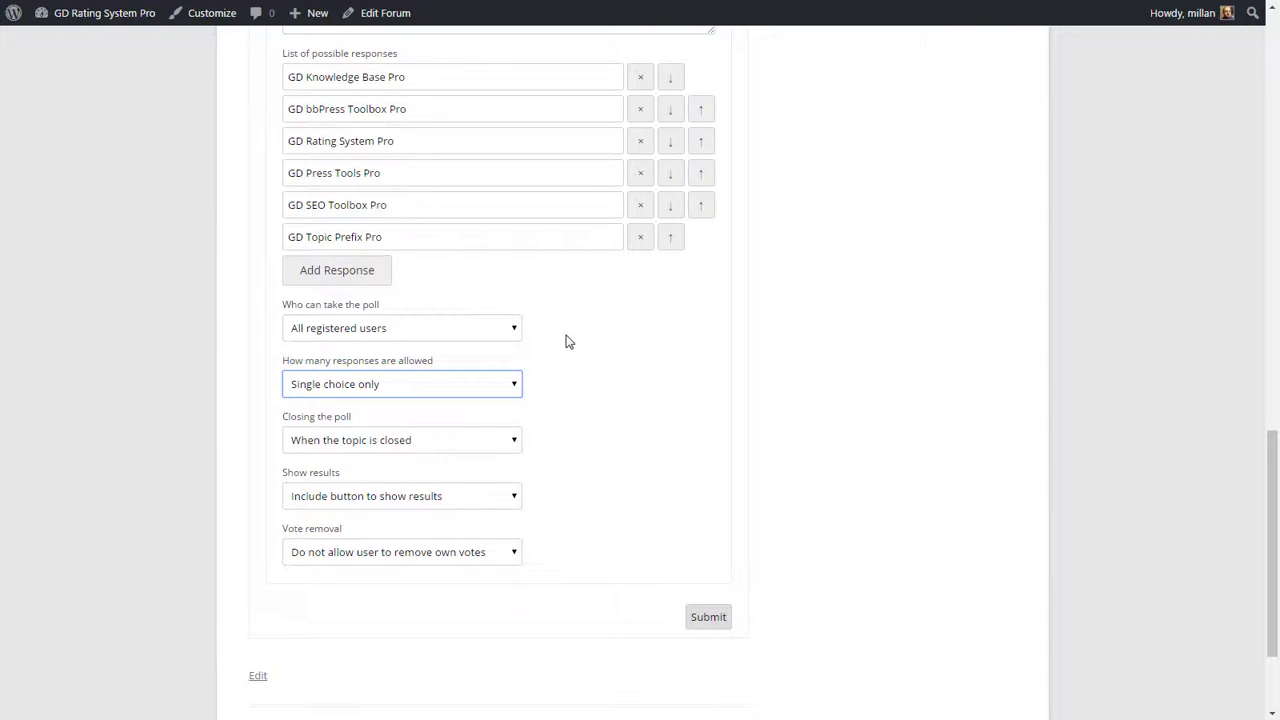
left_click(483, 386)
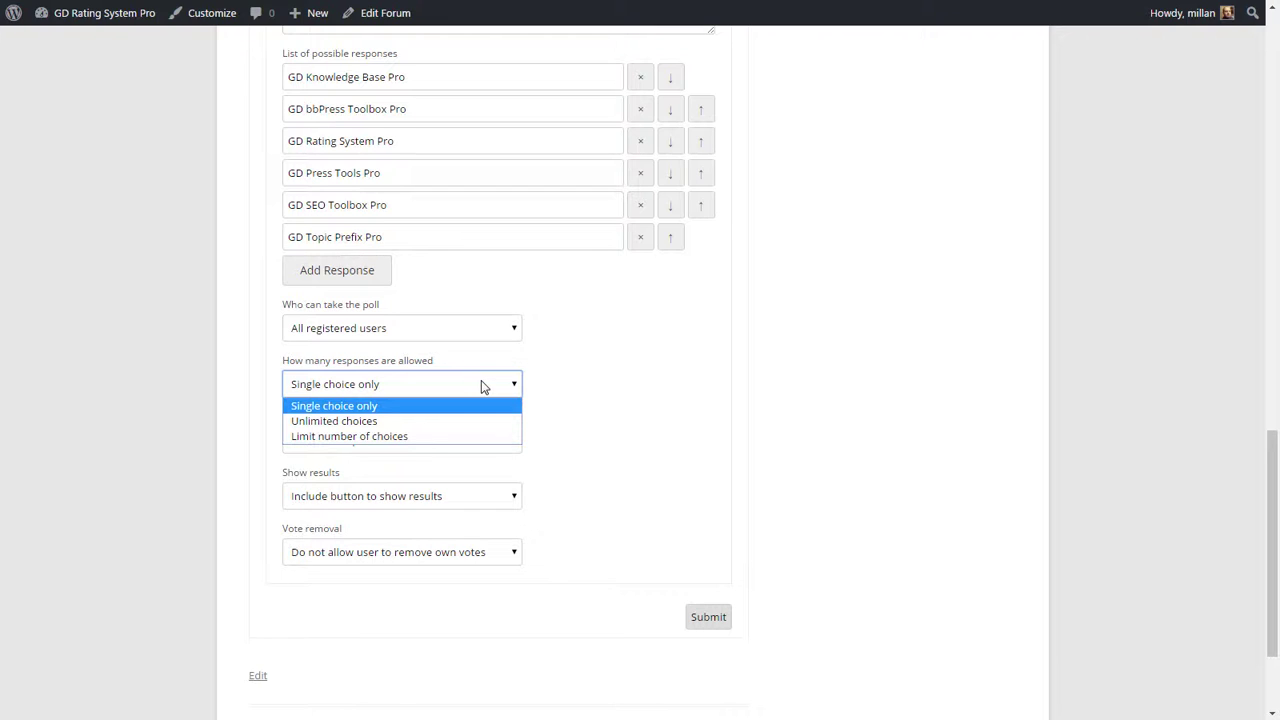
left_click(466, 406)
key("shift+Tab")
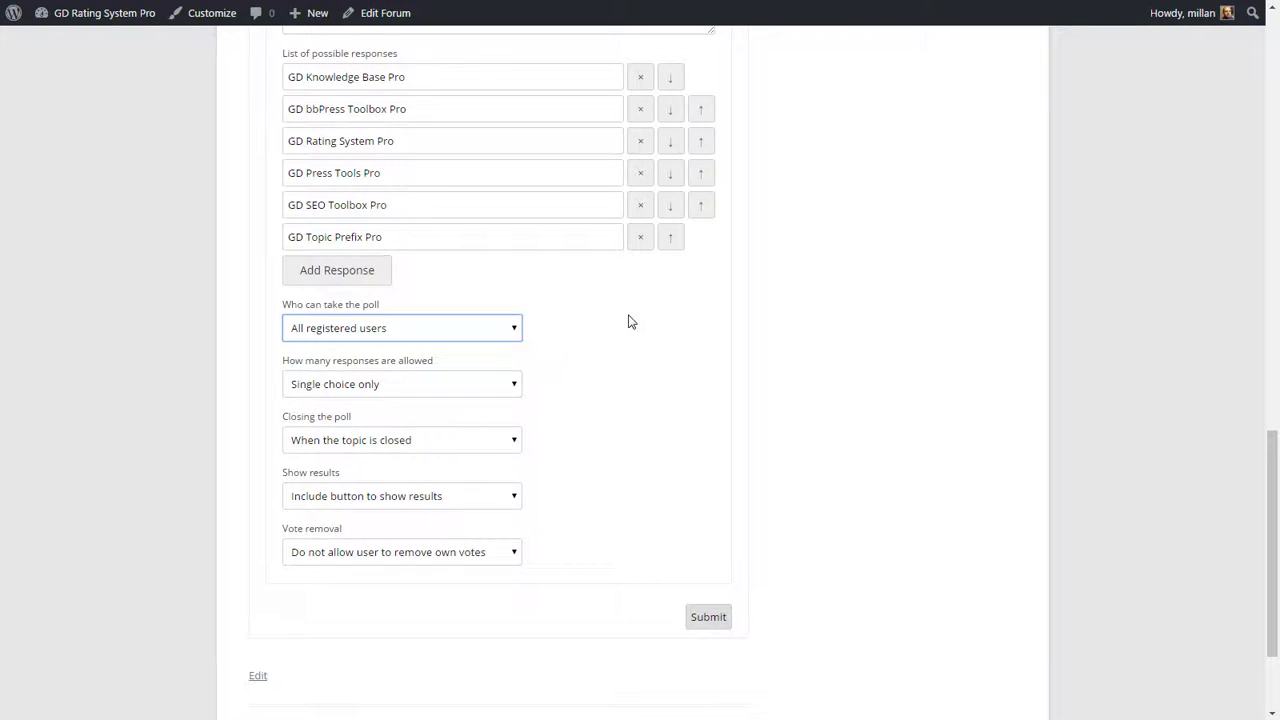
scroll(614, 326, "up", 1)
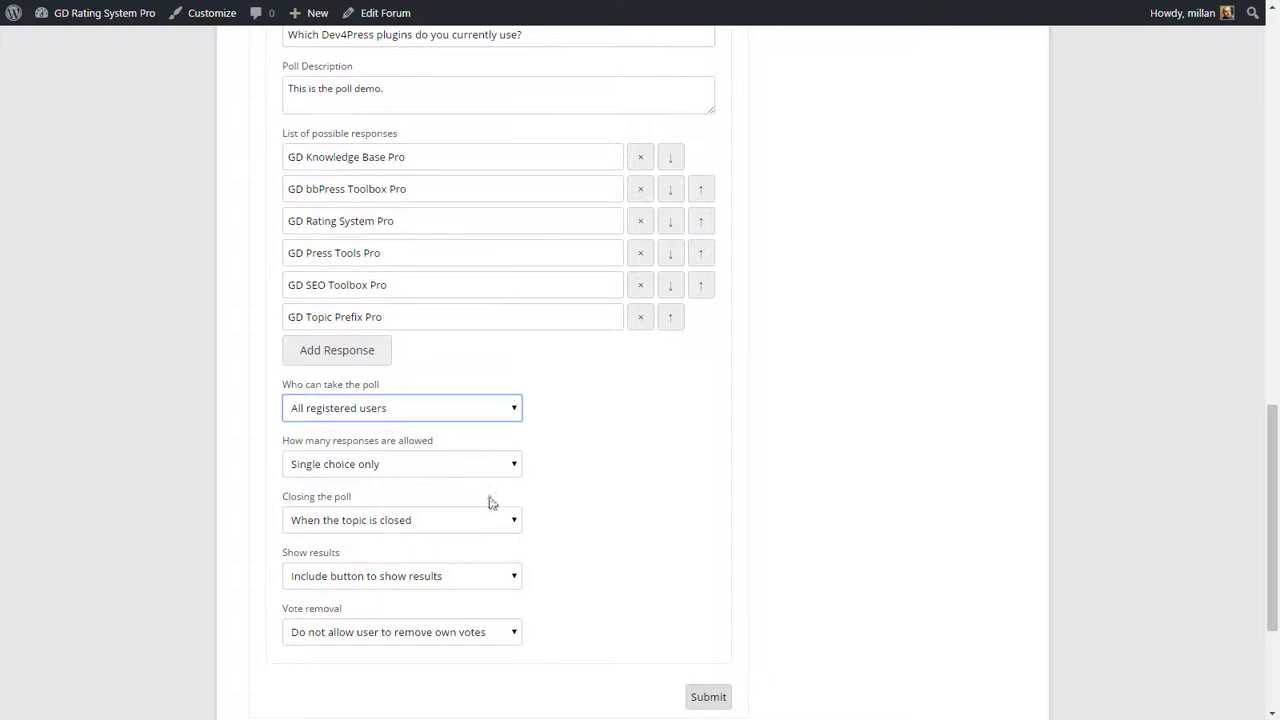
- Try the limited number of choices for the poll's allowed responses, and settle on Unlimited choices
left_click(443, 468)
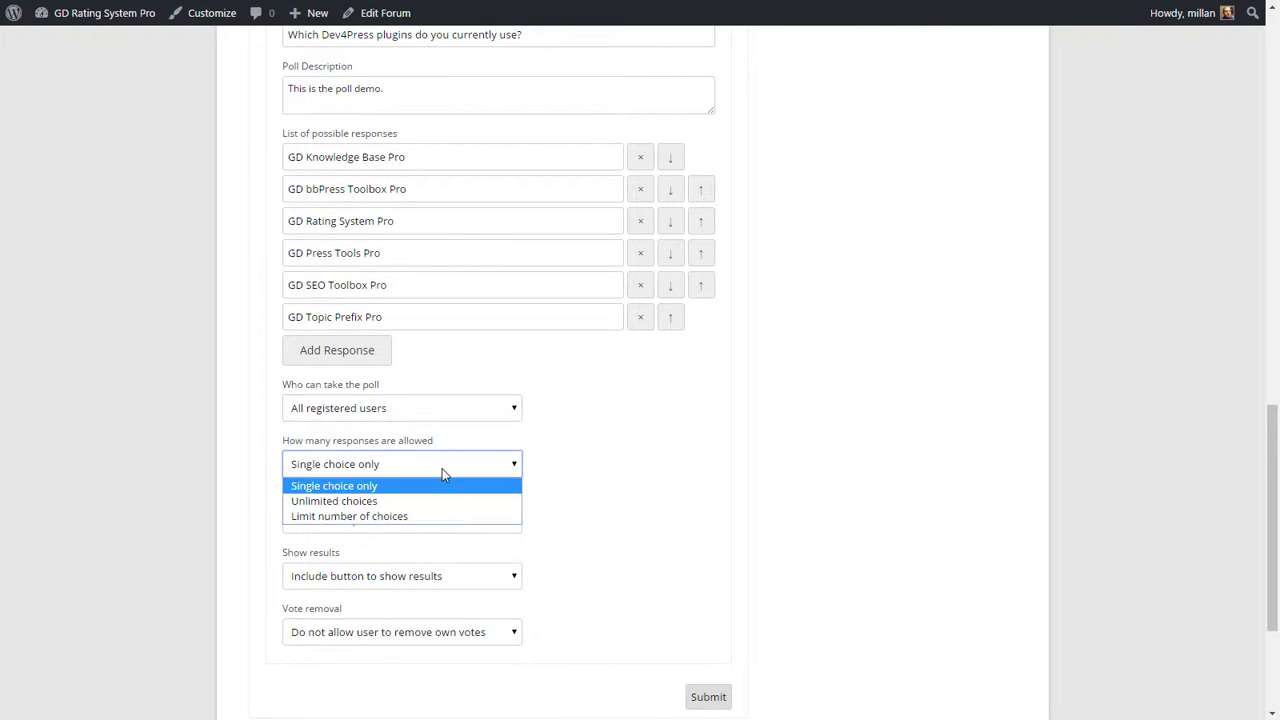
left_click(398, 517)
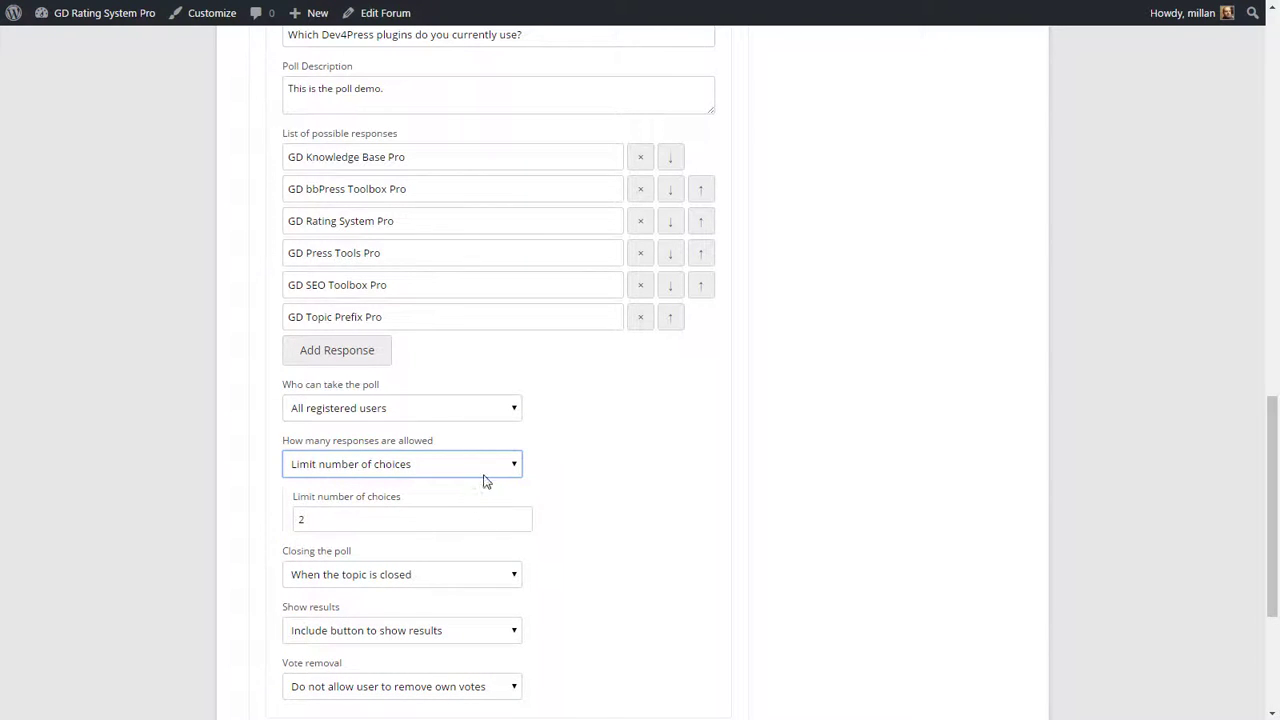
left_click(485, 470)
left_click(446, 503)
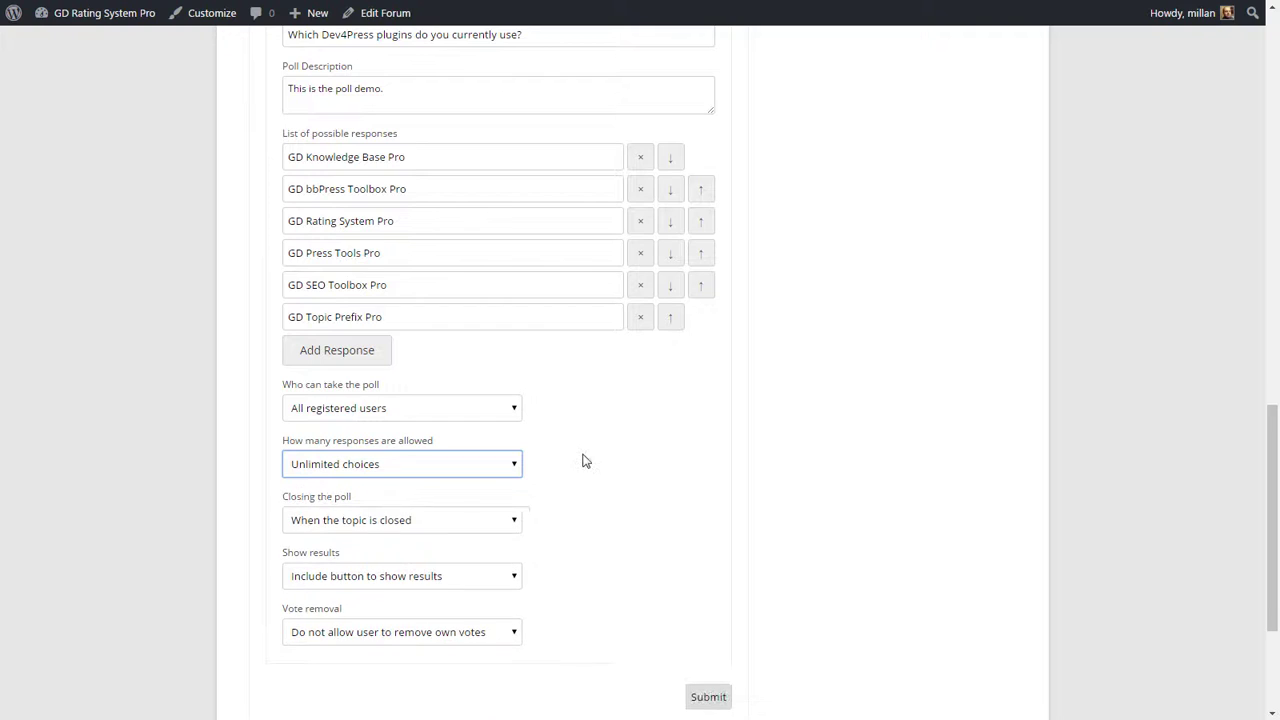
- Try closing the poll when enough users voted, and check its limit on the number of users
scroll(583, 458, "down", 1)
left_click(514, 450)
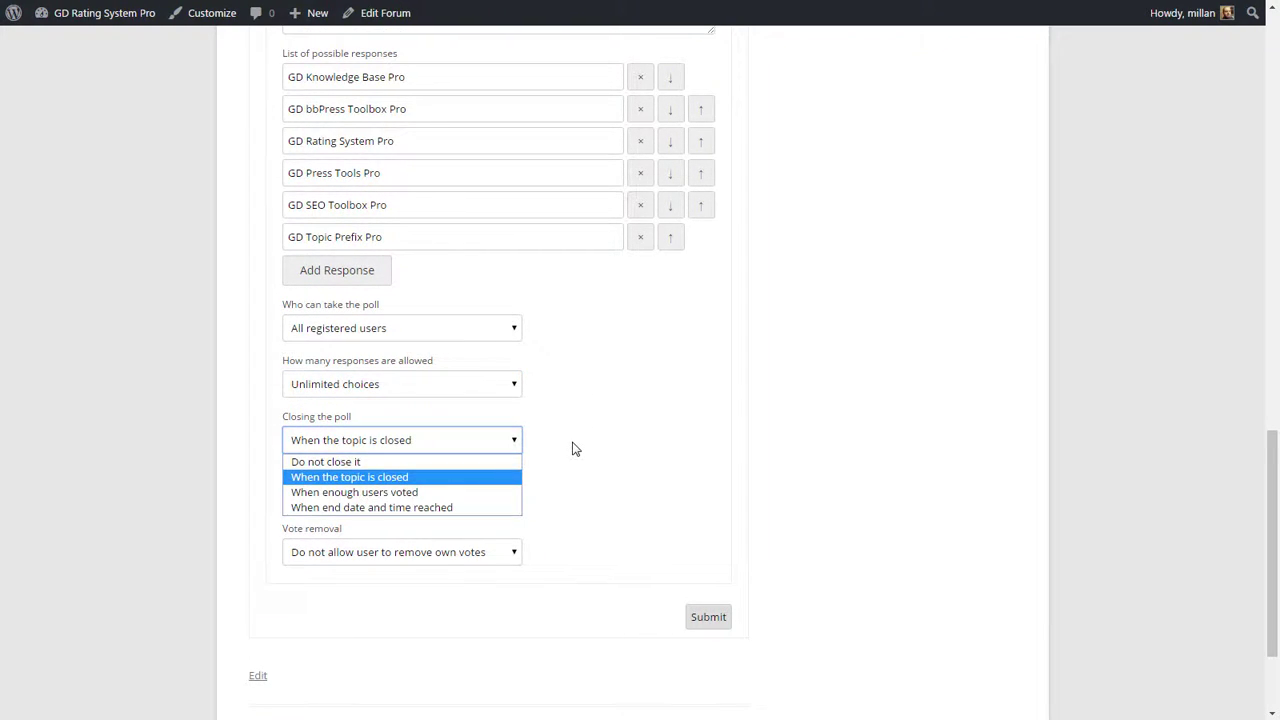
left_click(446, 450)
left_click(417, 449)
left_click(575, 471)
left_click(471, 448)
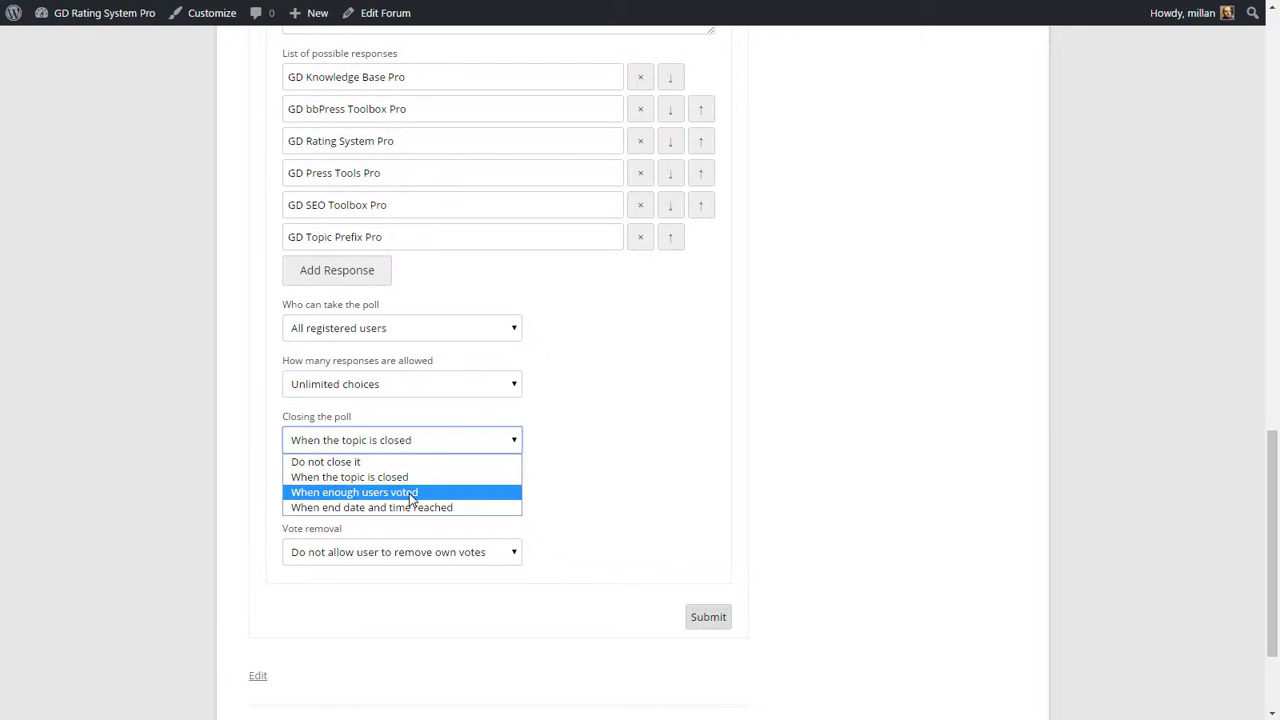
left_click(410, 493)
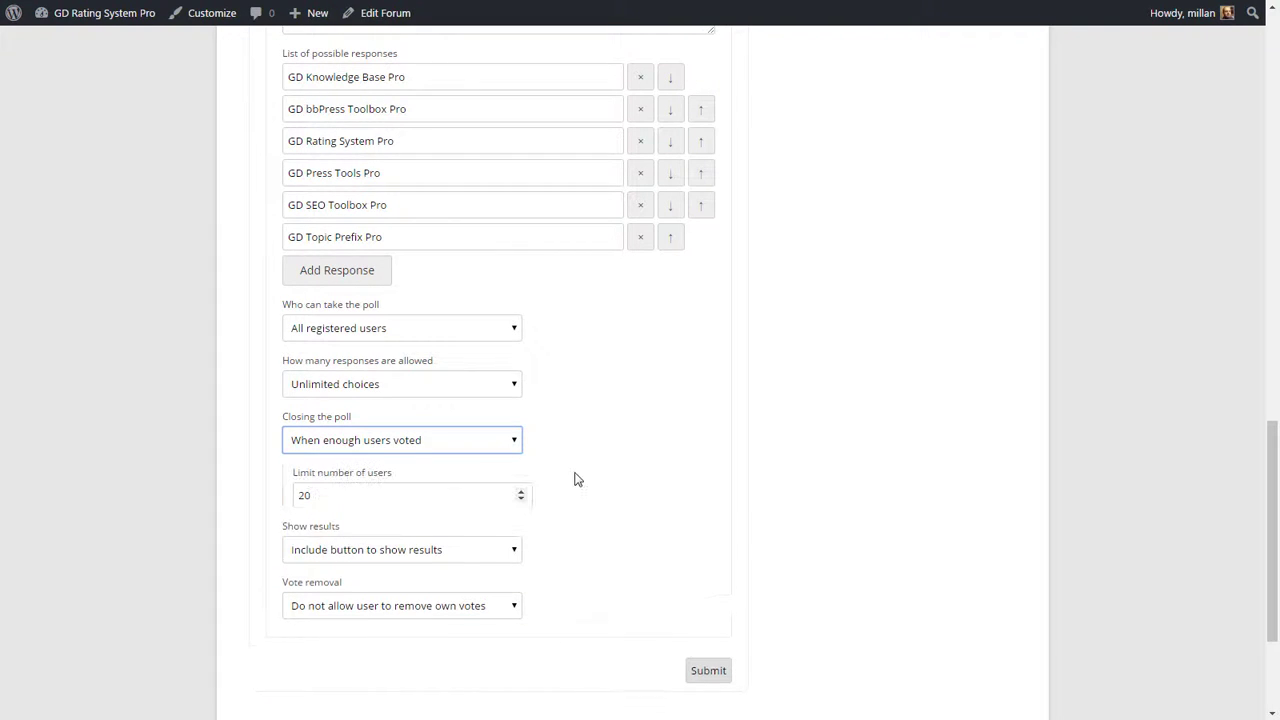
left_click(363, 494)
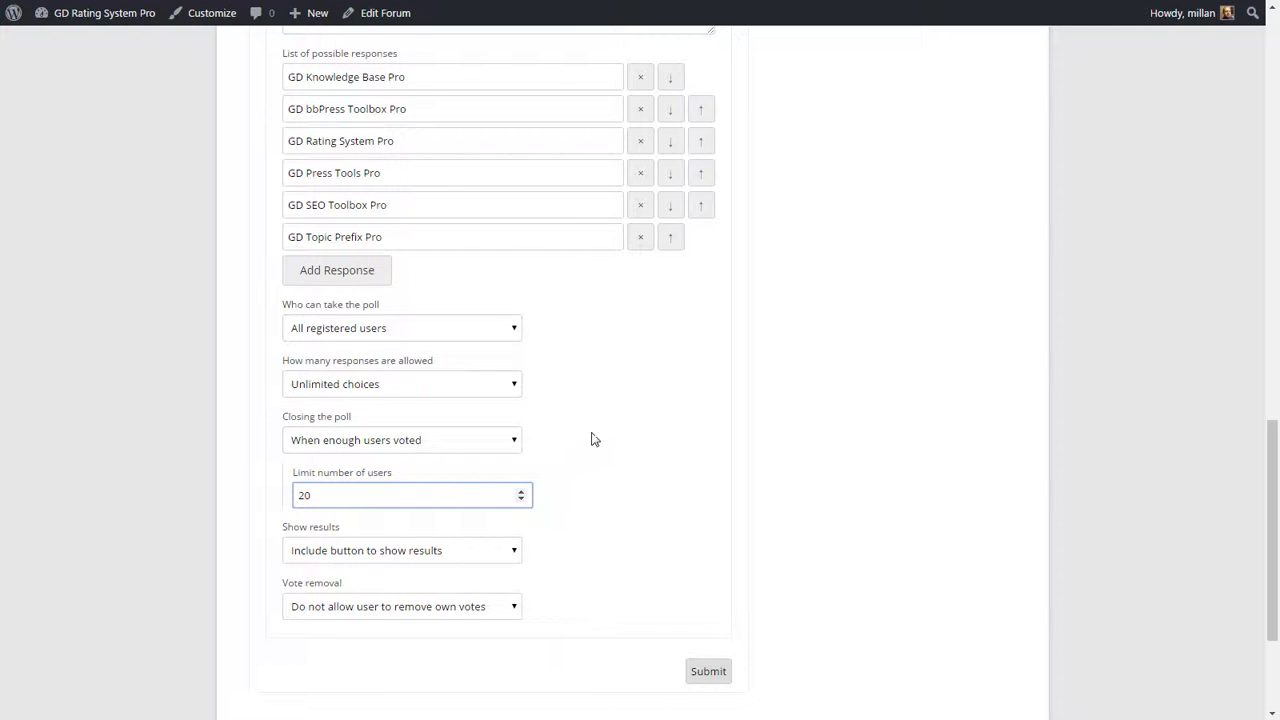
- Set the poll to close when end date and time reached, ending May 10, 2017 at 7:00:00 AM
scroll(600, 446, "down", 2)
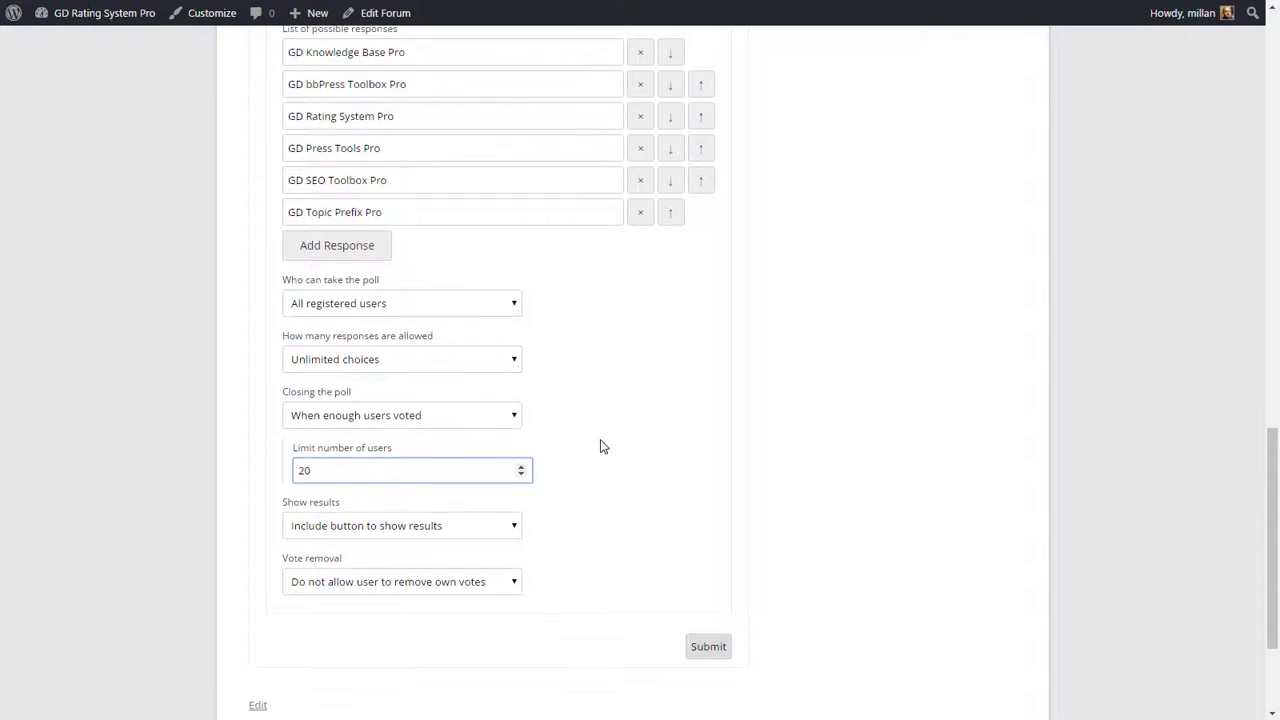
left_click(437, 280)
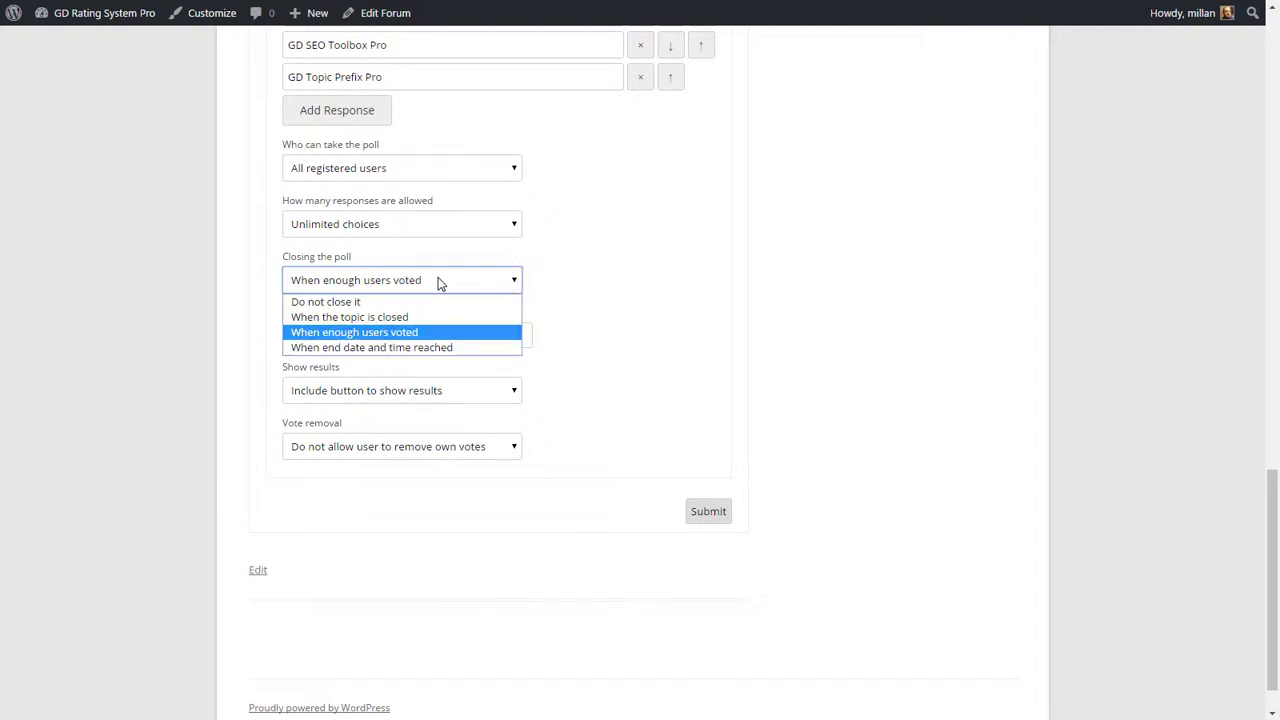
left_click(410, 347)
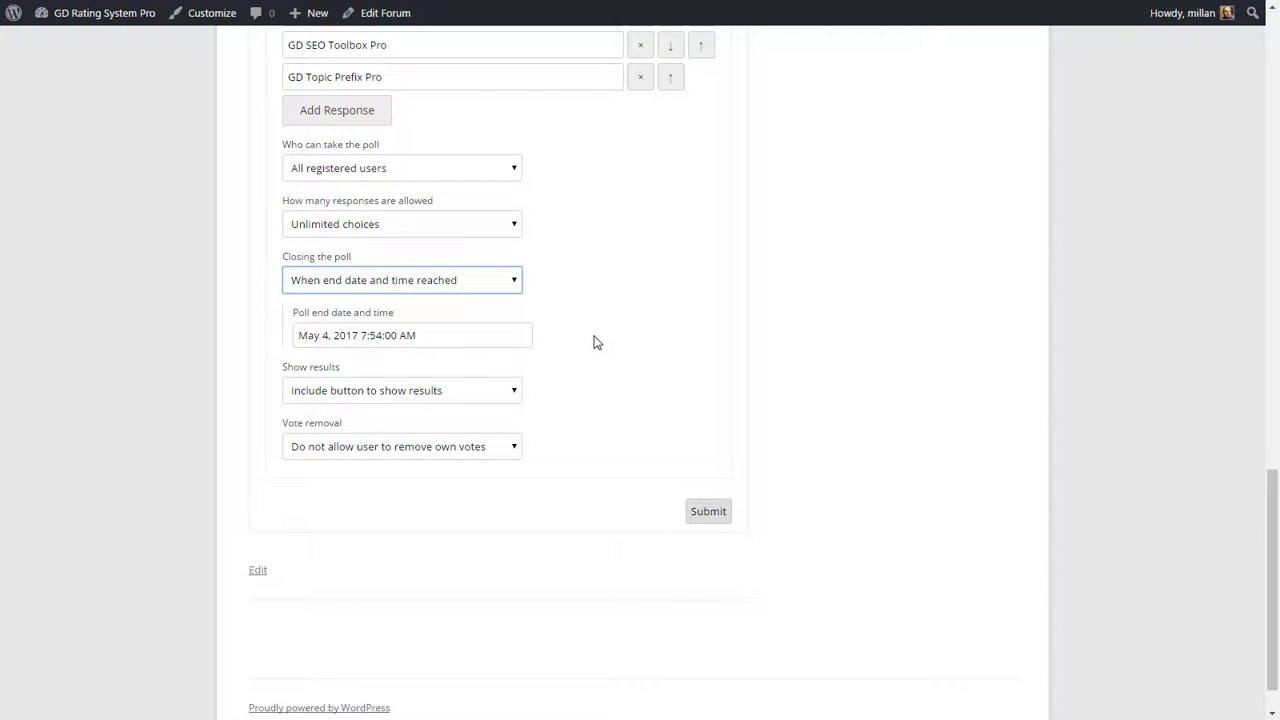
left_click(447, 338)
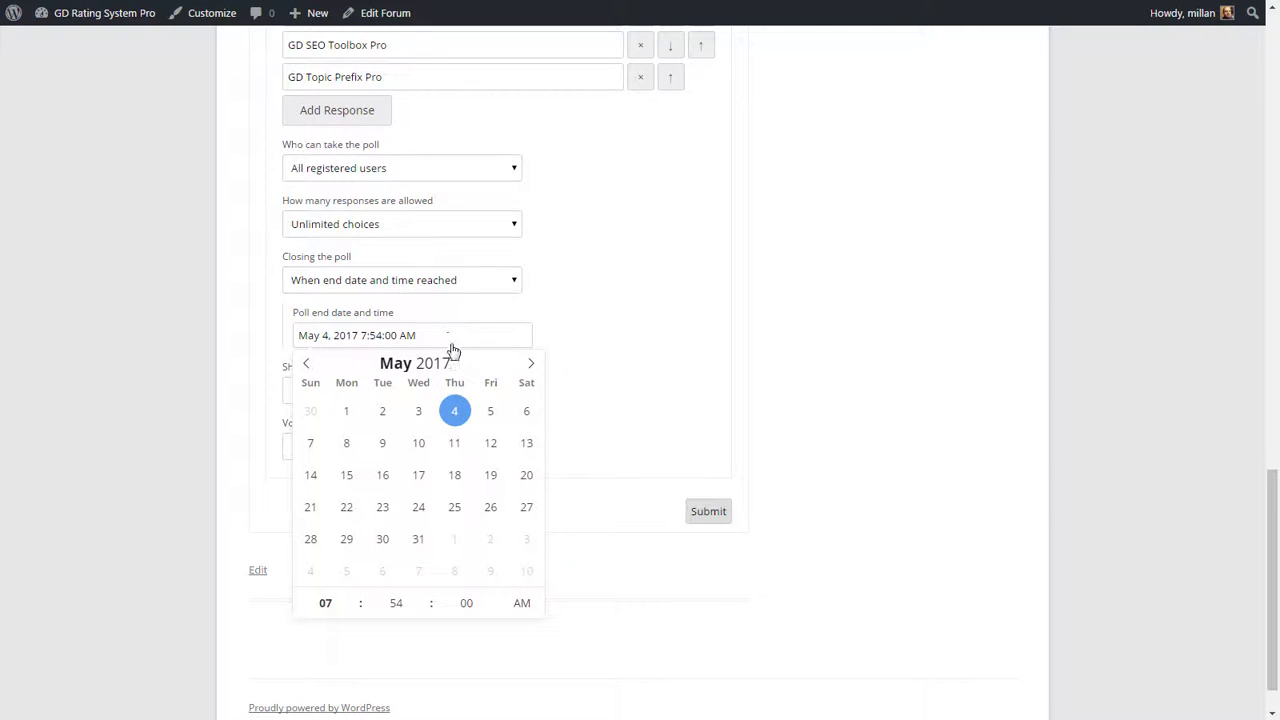
left_click(492, 414)
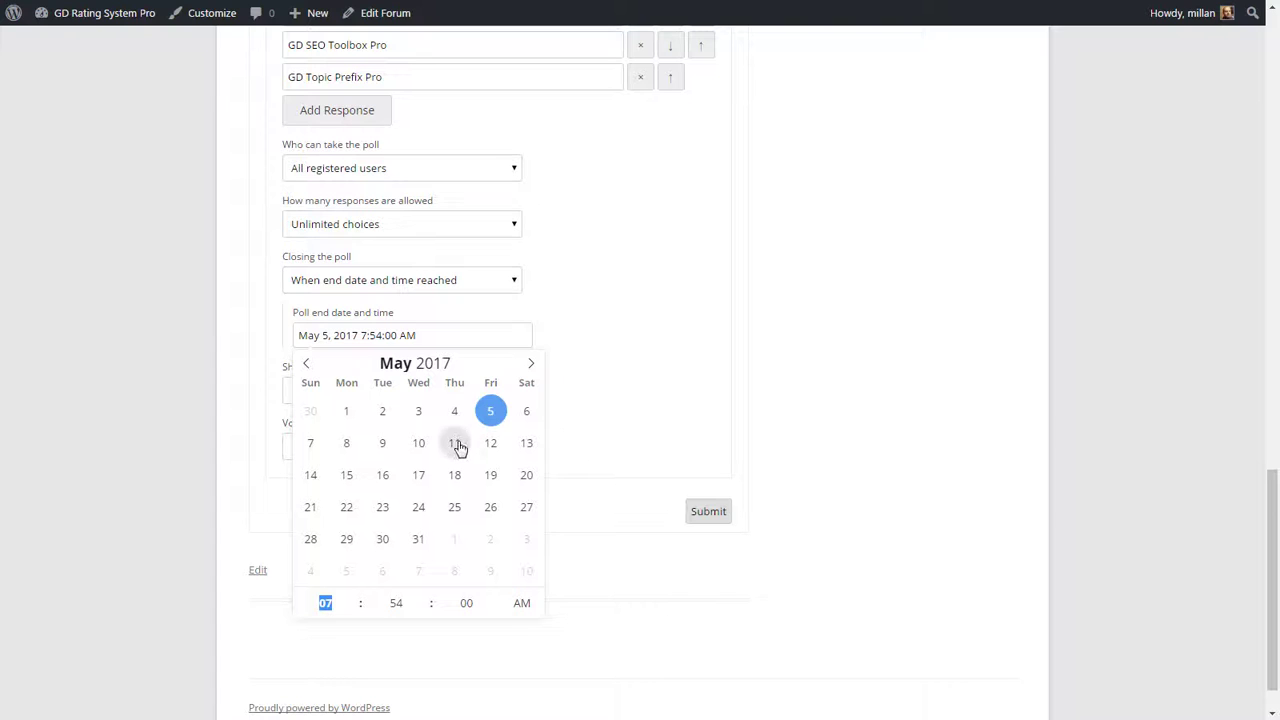
left_click(456, 445)
left_click(418, 443)
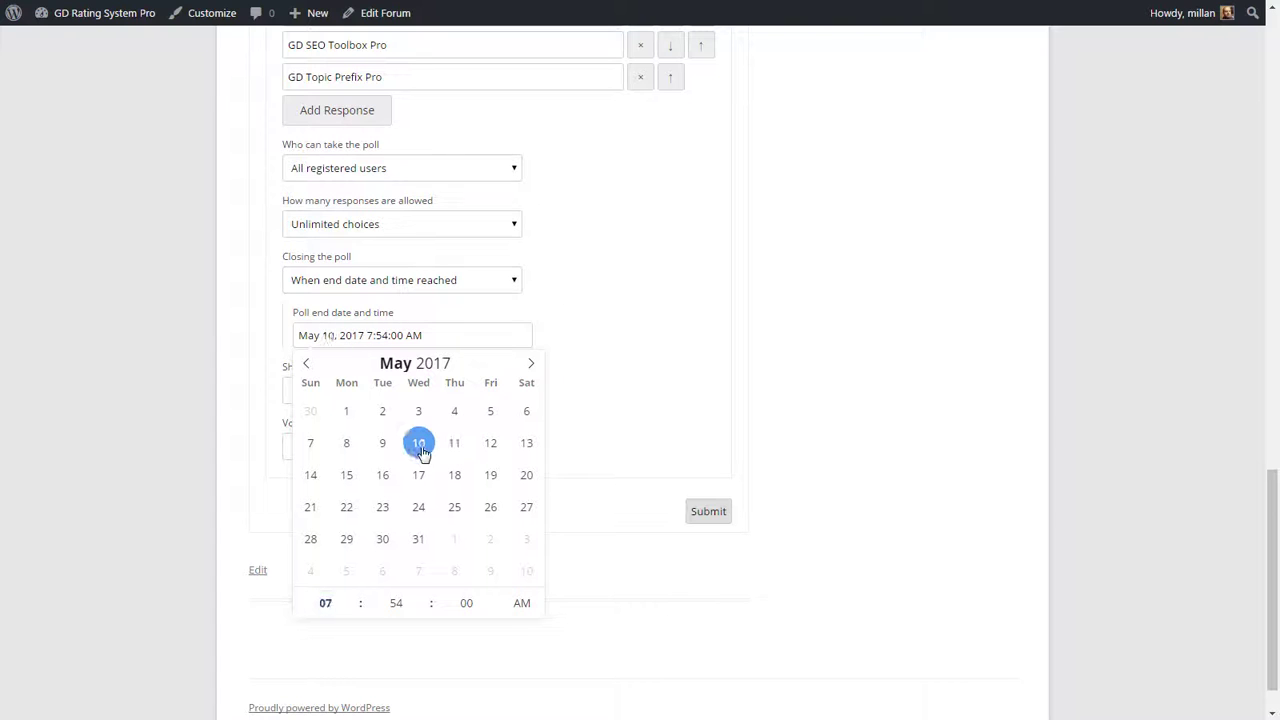
left_click(397, 604)
type("00")
left_click(641, 418)
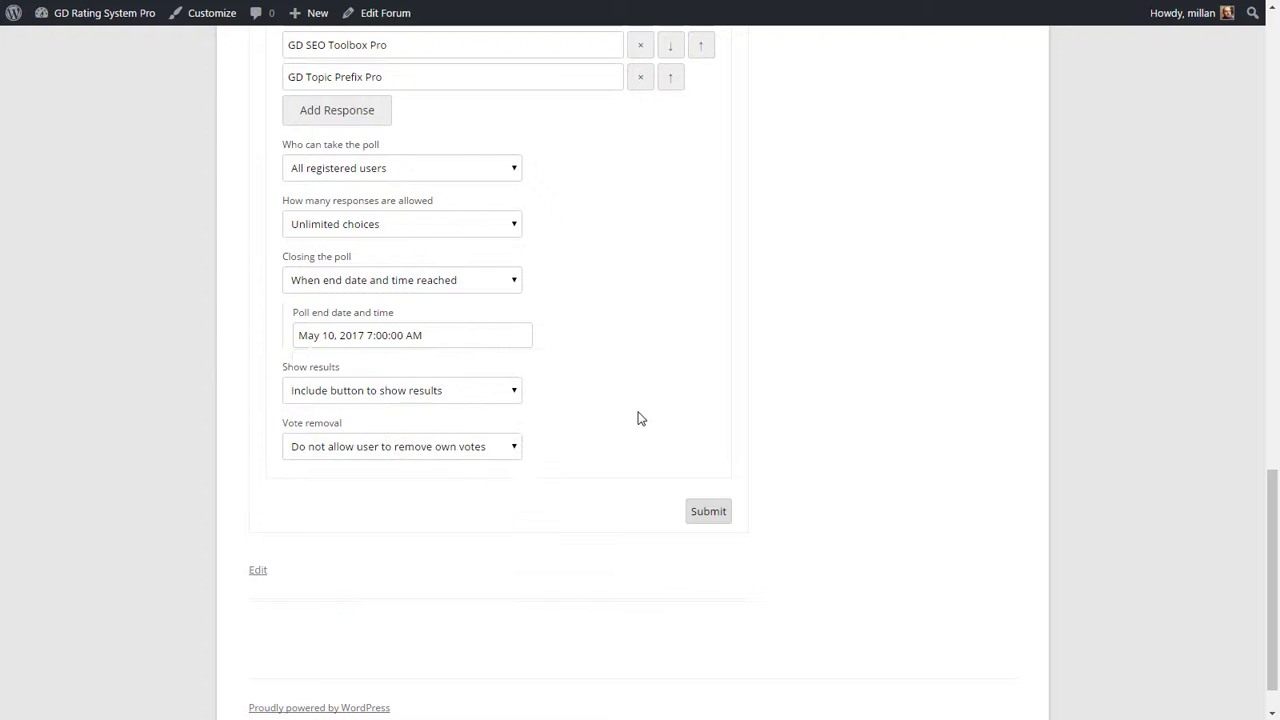
- Try showing results only after the poll is closed, restore "Include button to show results", and check the vote removal choices
left_click(461, 401)
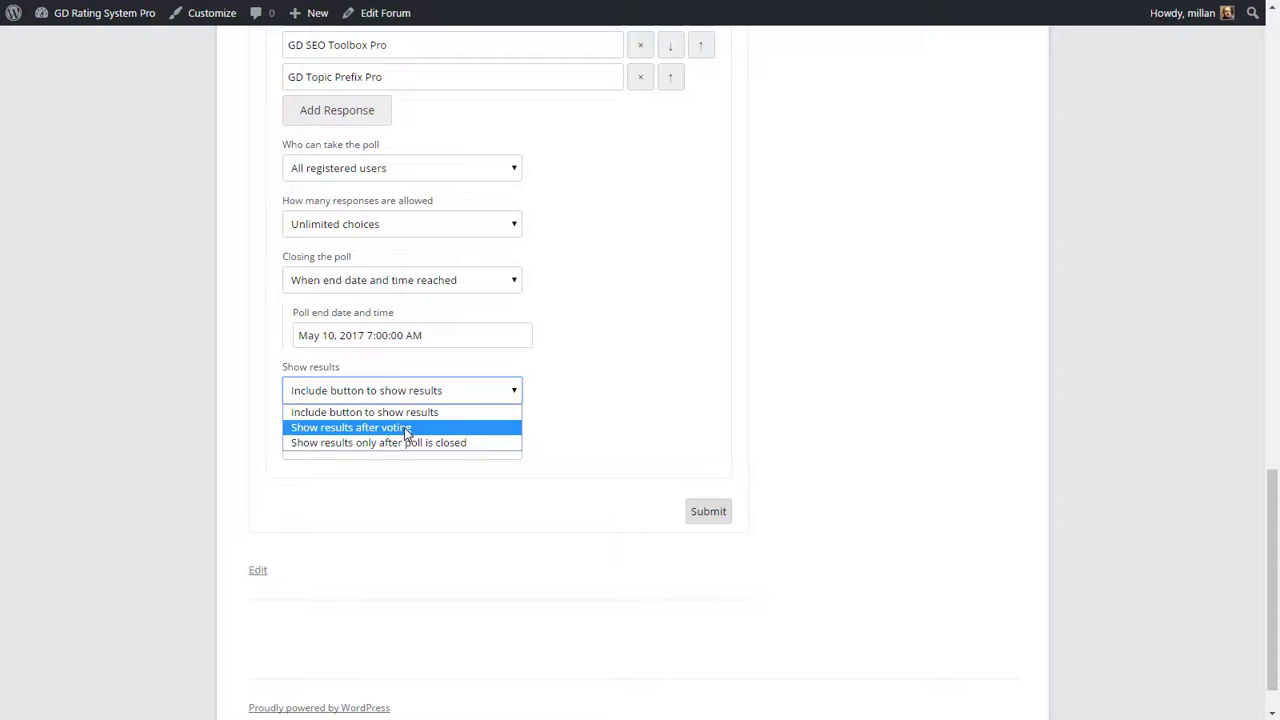
left_click(458, 443)
left_click(438, 393)
left_click(436, 413)
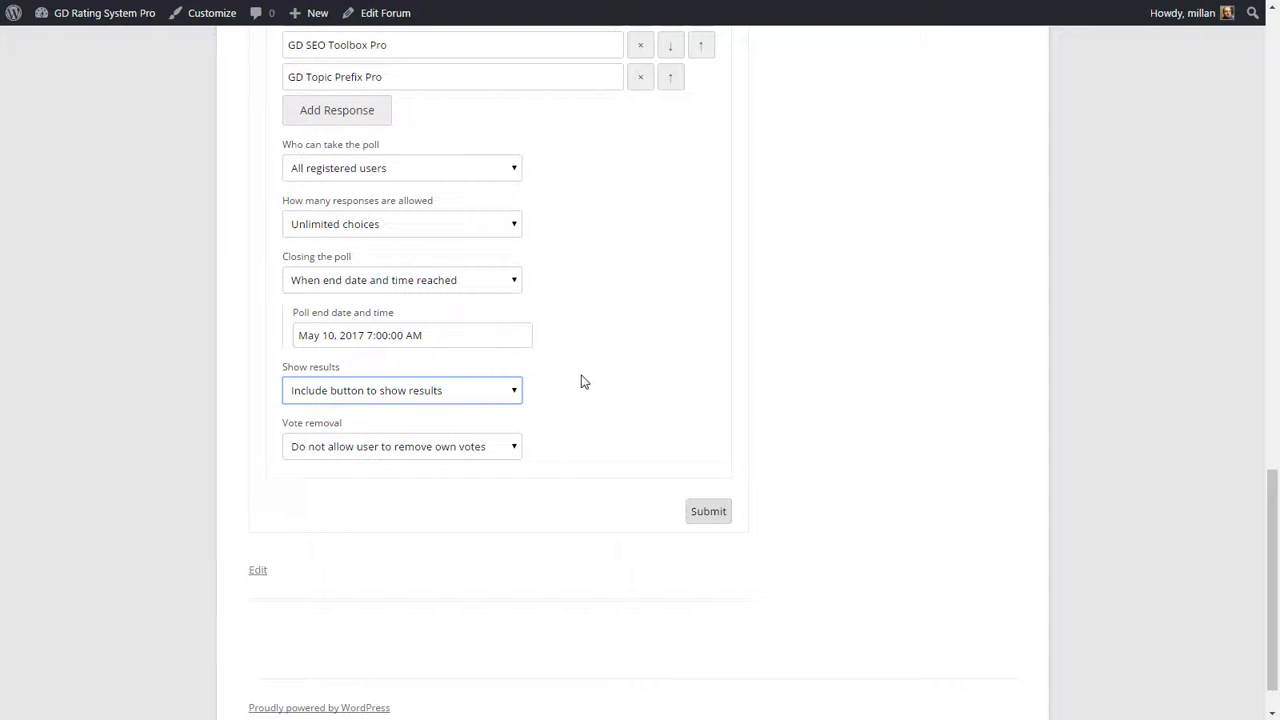
left_click(437, 449)
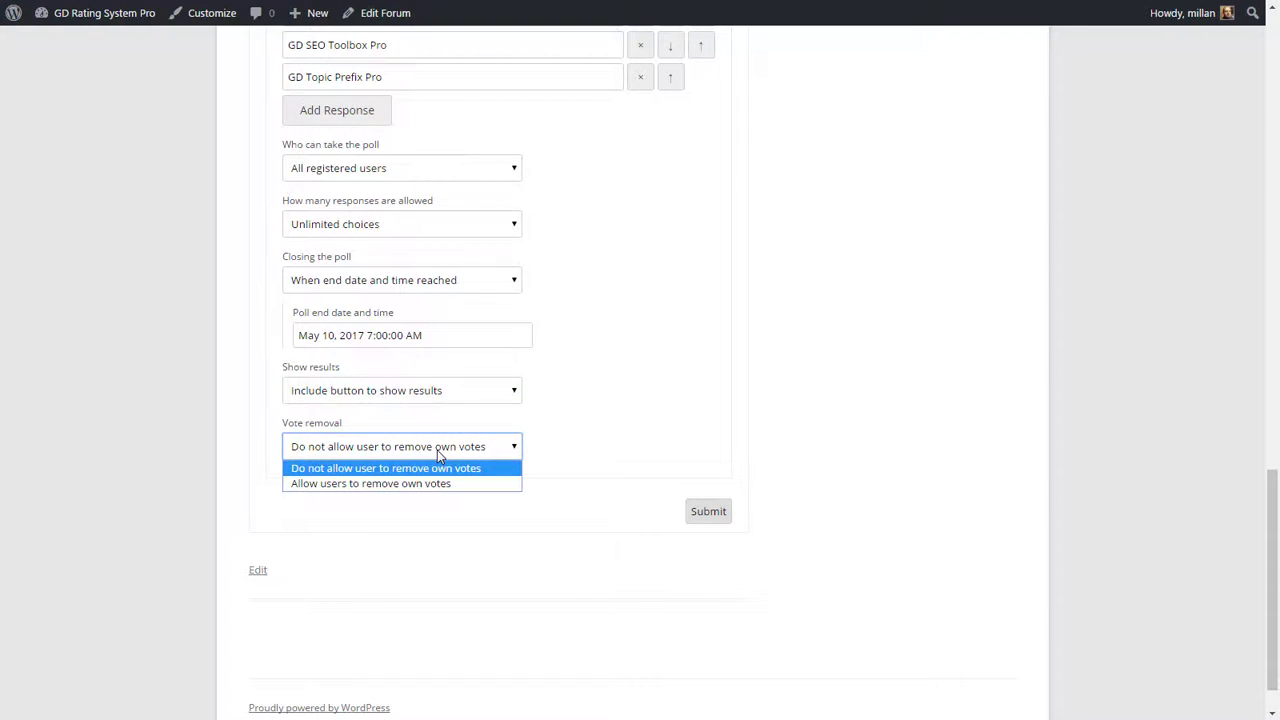
left_click(548, 448)
- Review the completed topic and poll settings, and submit the new topic
scroll(548, 447, "up", 4)
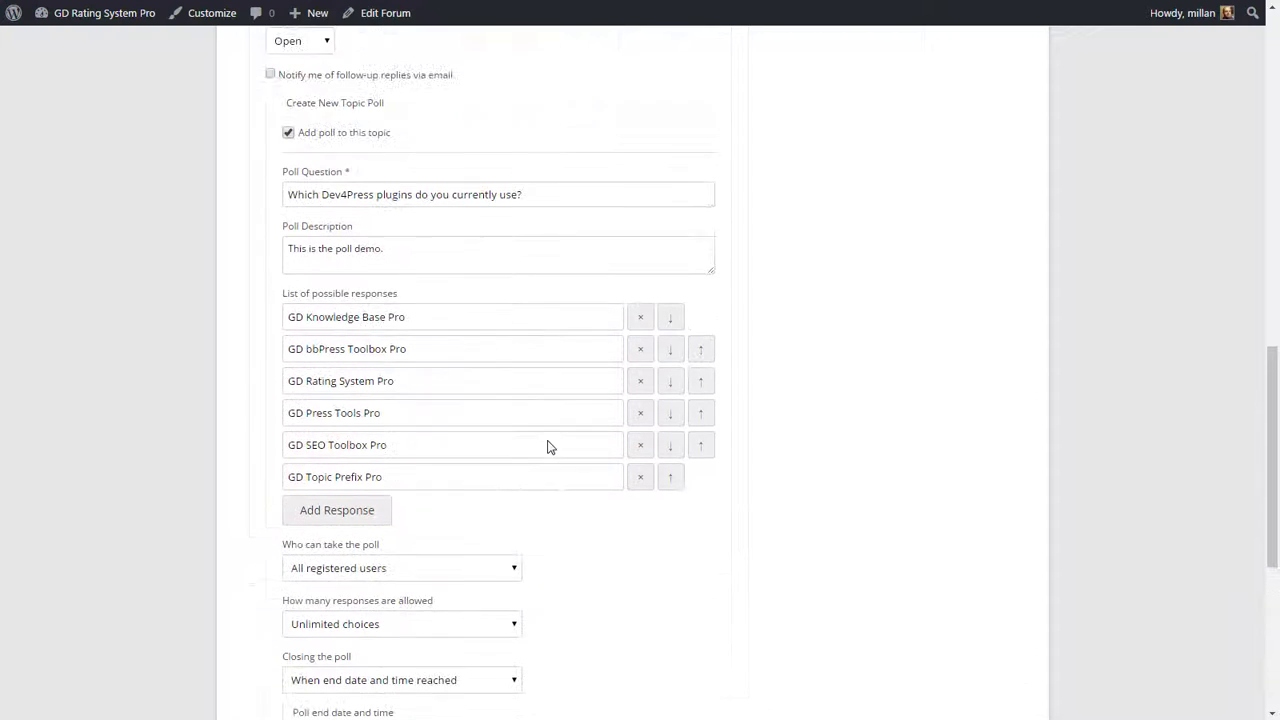
scroll(571, 446, "up", 1)
scroll(571, 446, "up", 6)
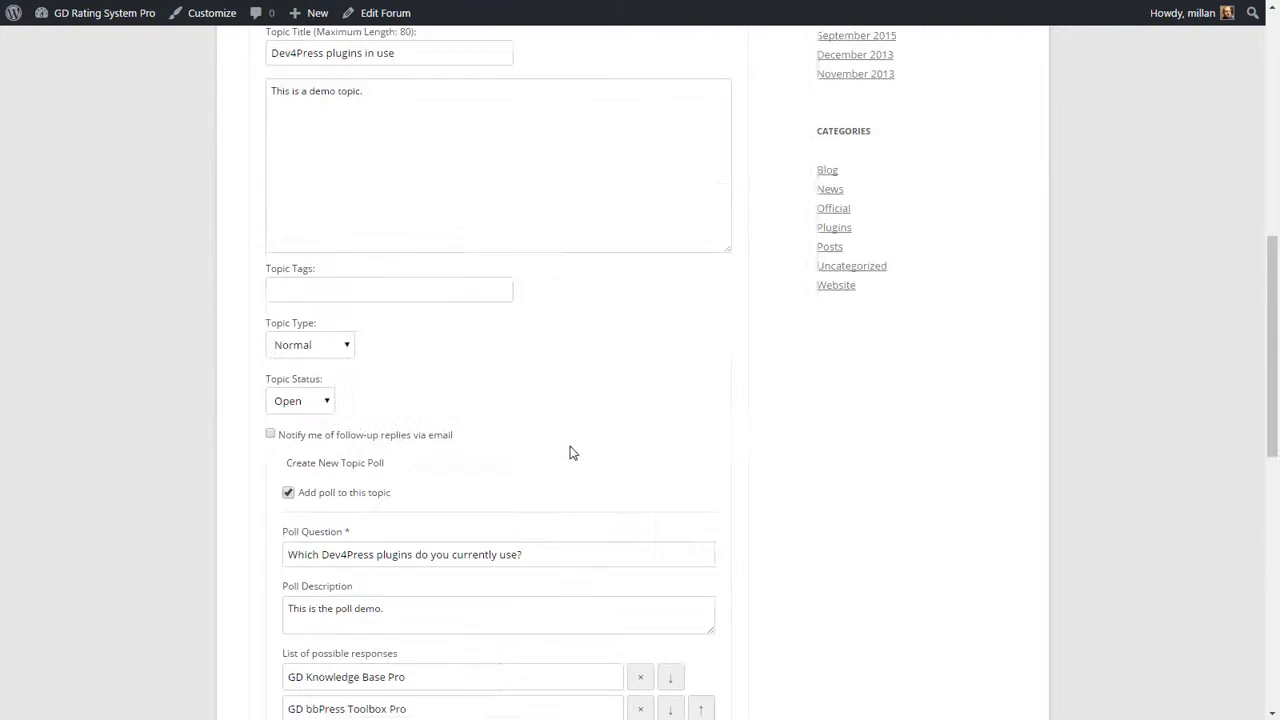
scroll(570, 450, "down", 5)
scroll(570, 453, "down", 5)
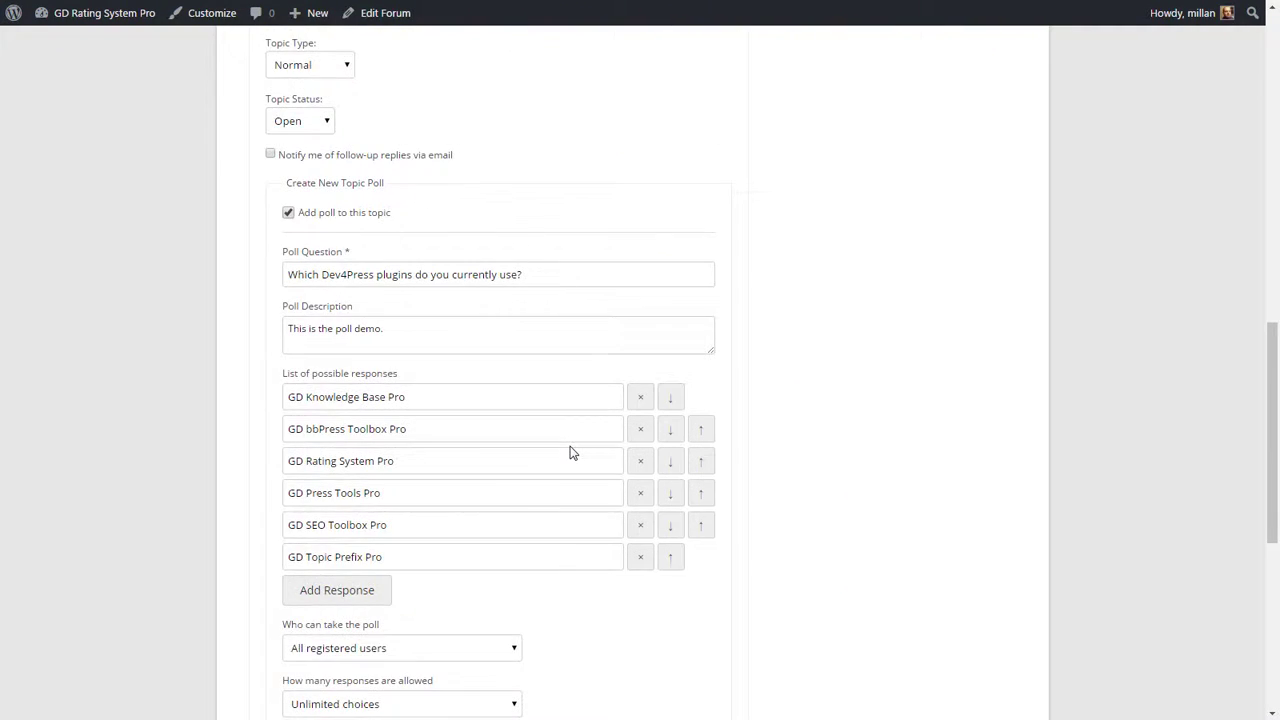
scroll(594, 406, "down", 4)
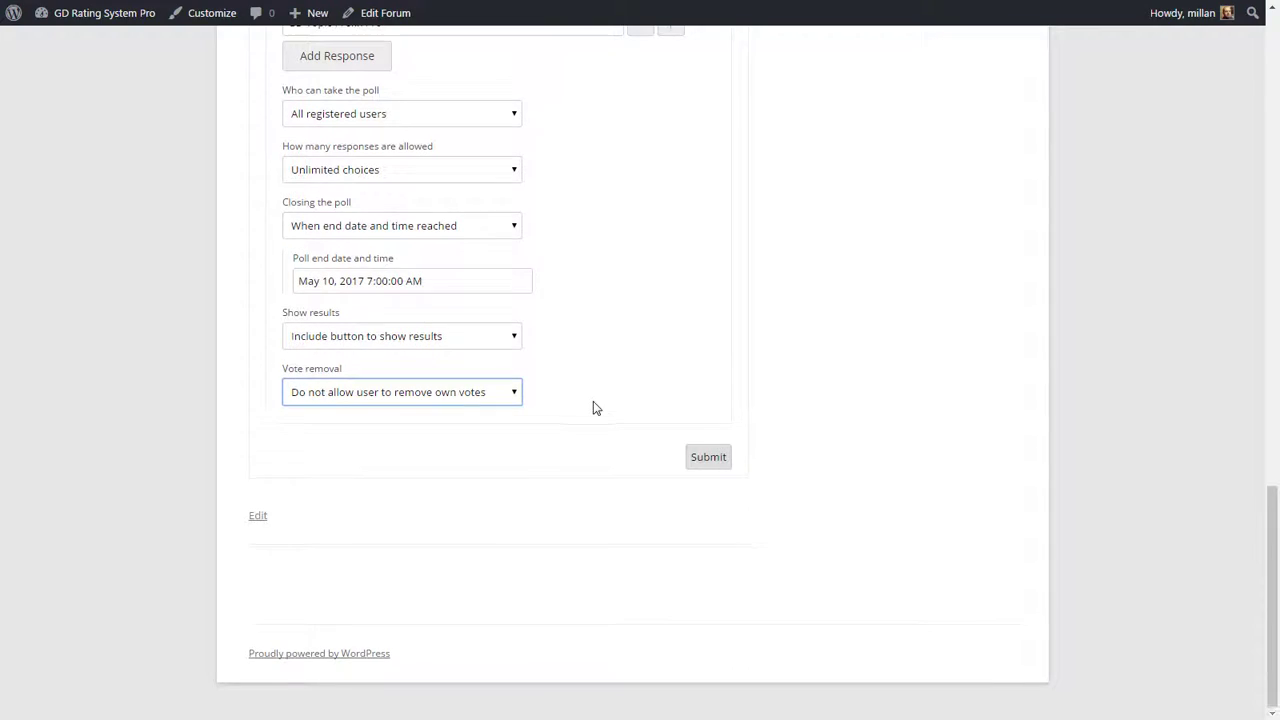
left_click(705, 458)
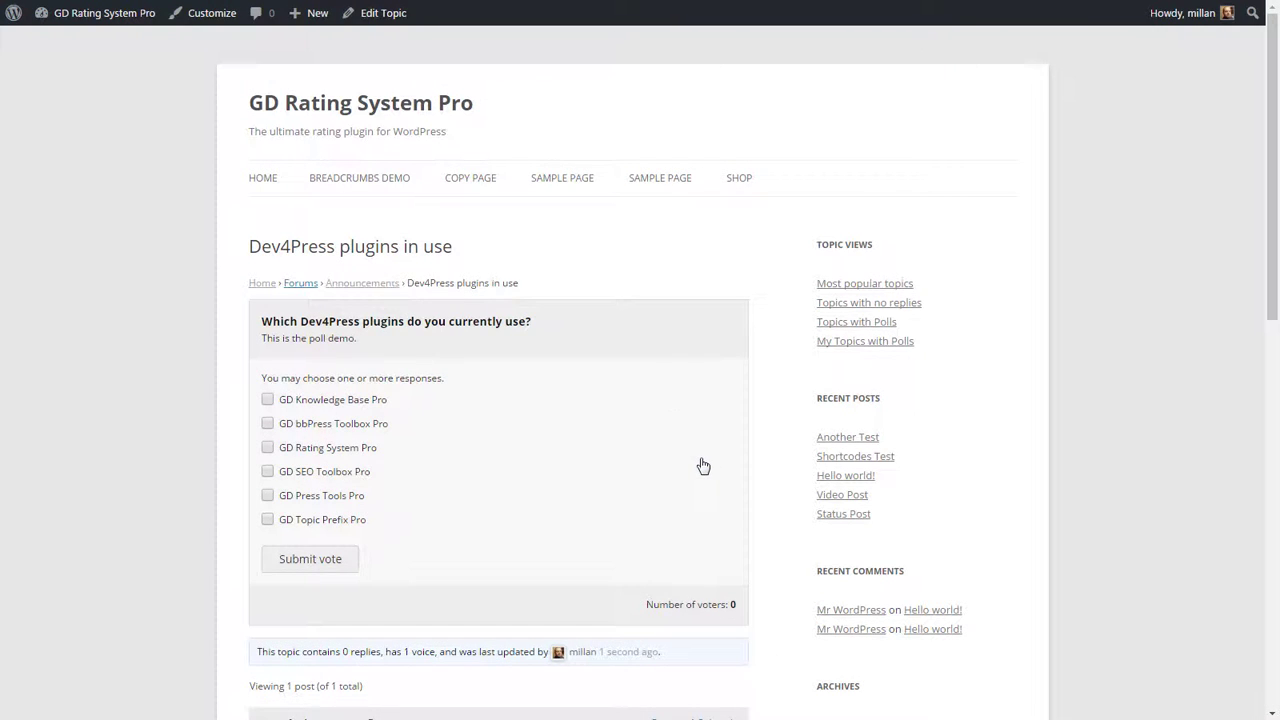
- Vote in the poll for GD Knowledge Base Pro, GD bbPress Toolbox Pro, GD SEO Toolbox Pro and GD Press Tools Pro
scroll(618, 397, "down", 3)
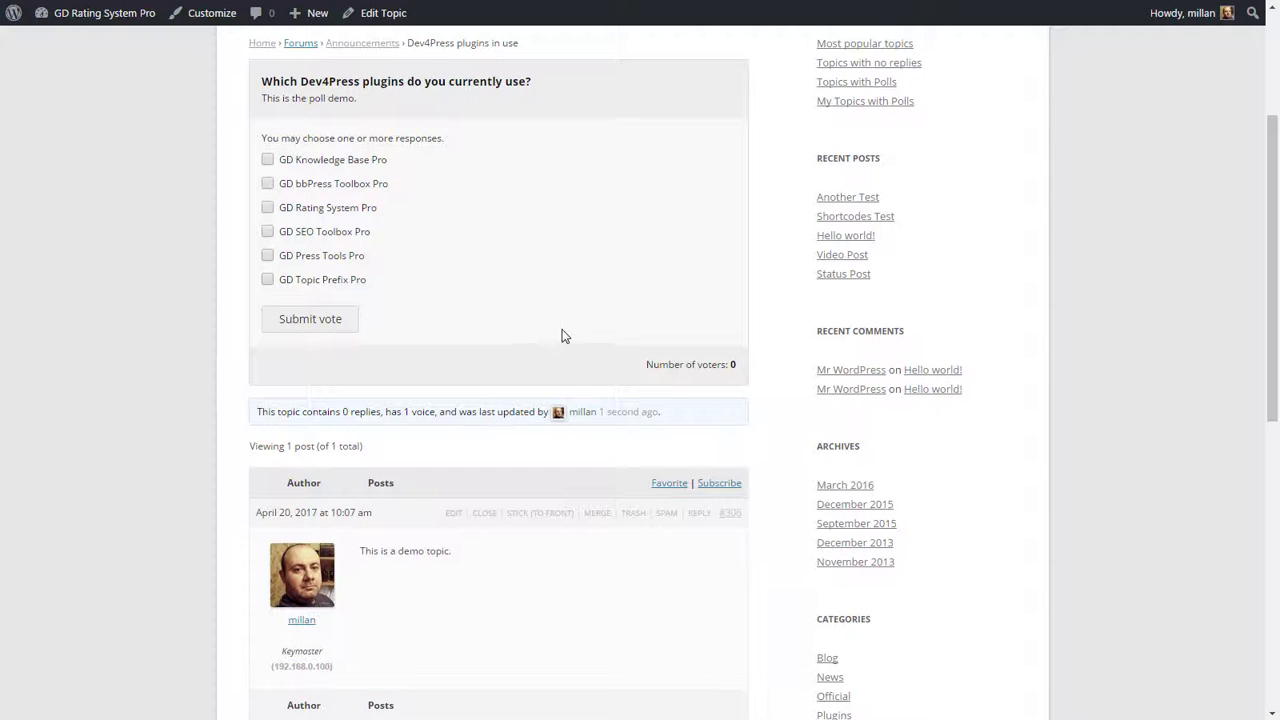
scroll(562, 336, "up", 2)
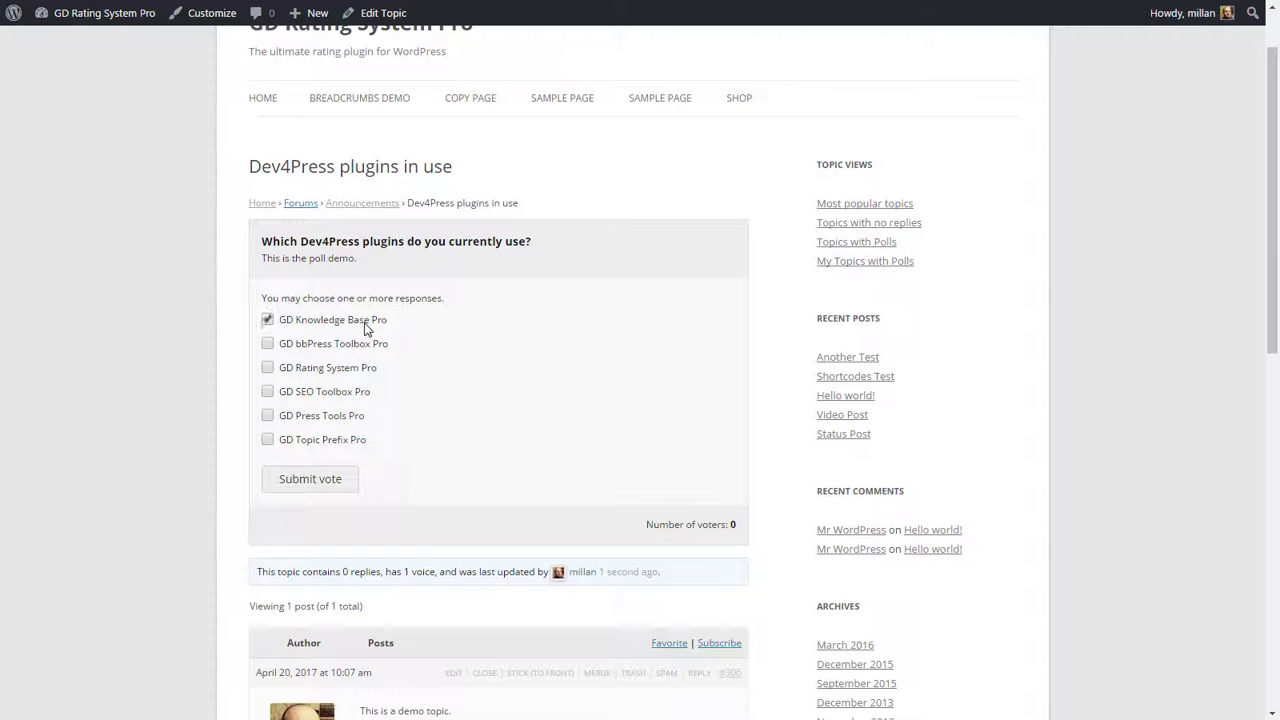
left_click(333, 344)
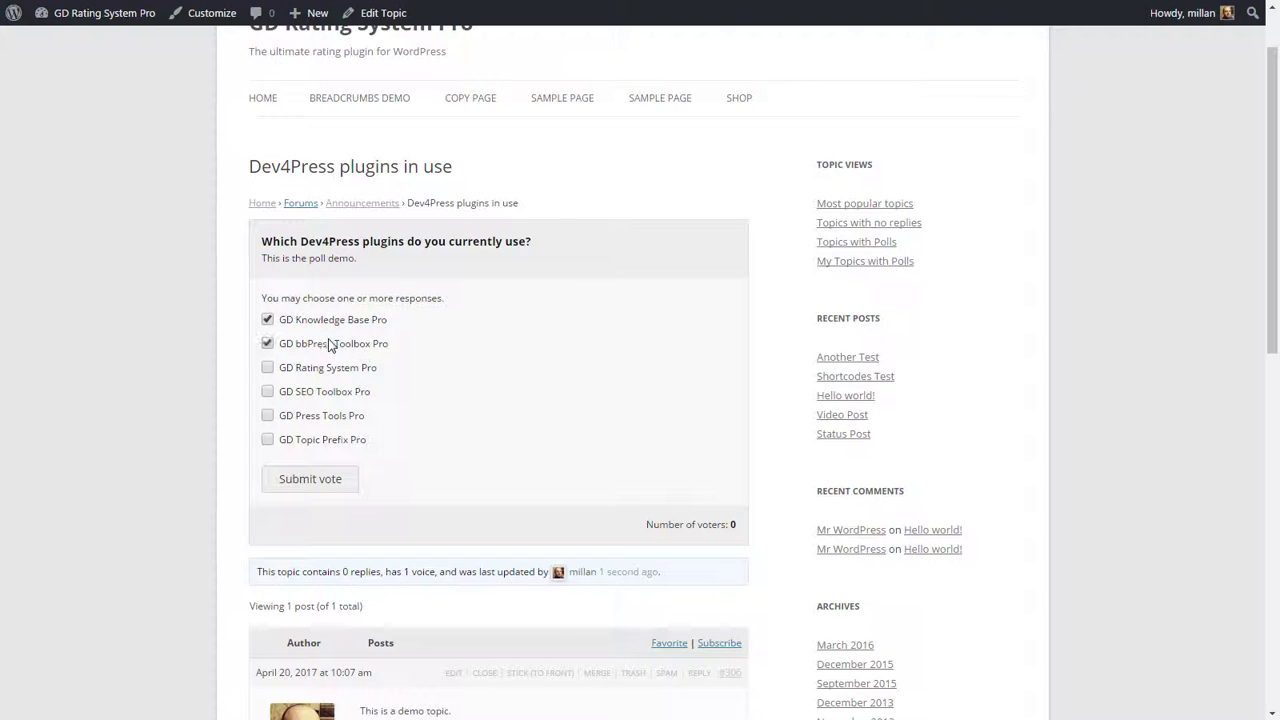
left_click(325, 397)
left_click(321, 416)
left_click(326, 490)
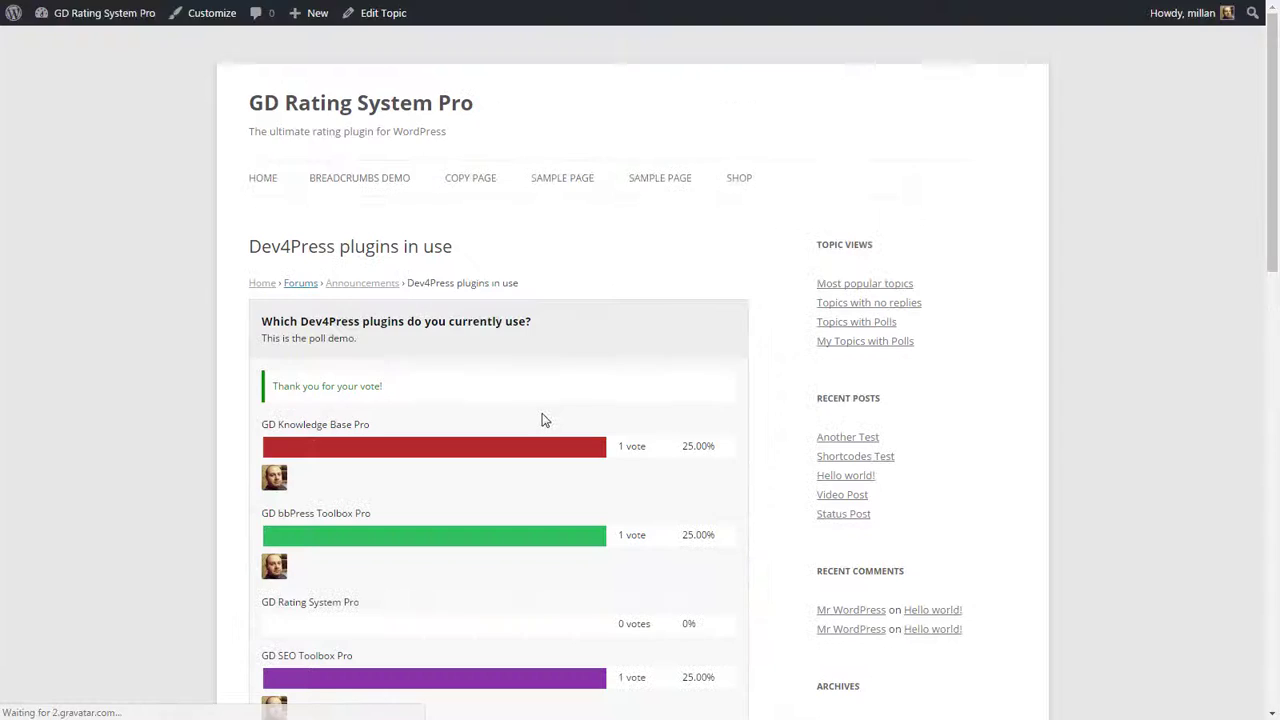
- Examine the poll's results for each response, including the voters and percentages
scroll(564, 415, "down", 2)
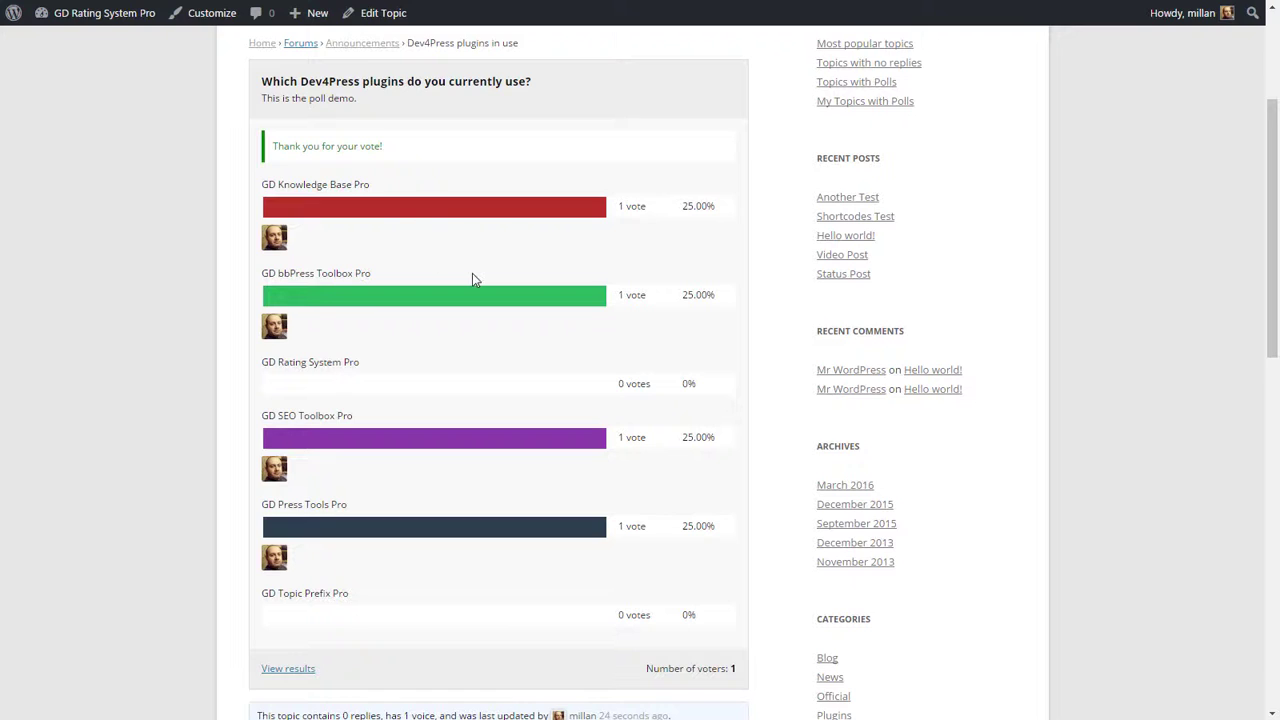
scroll(471, 275, "down", 1)
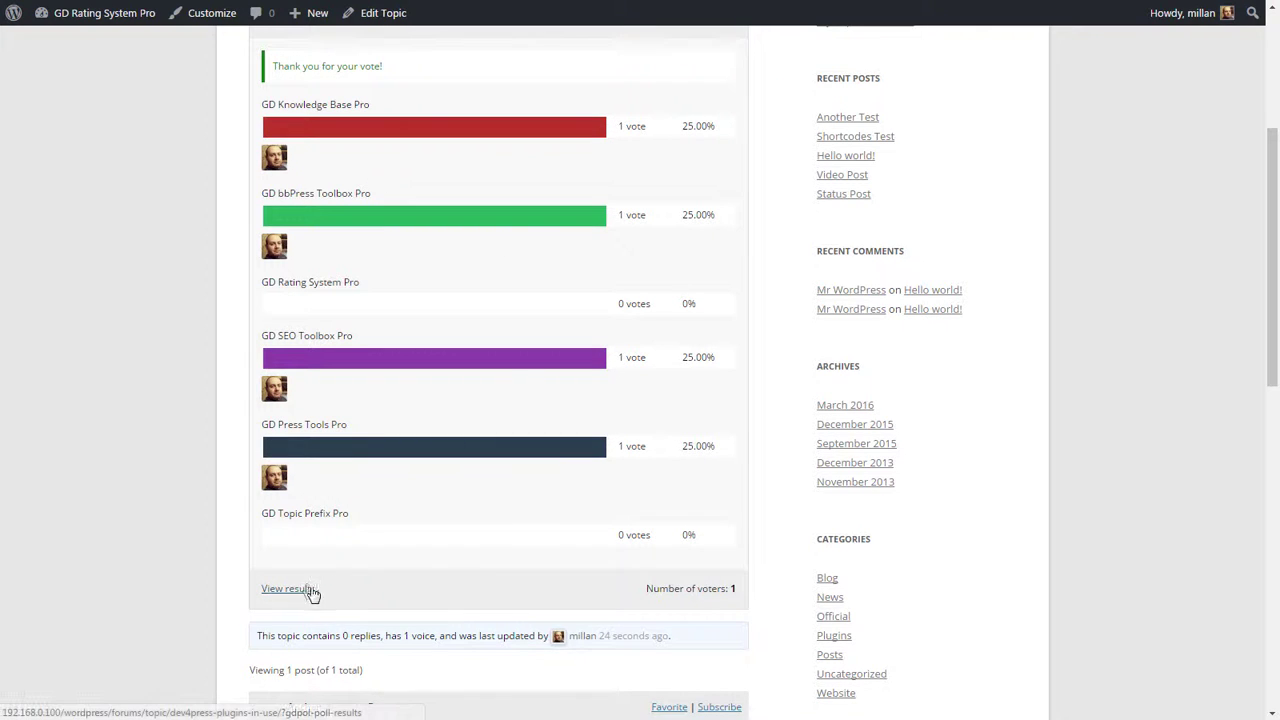
scroll(593, 397, "up", 3)
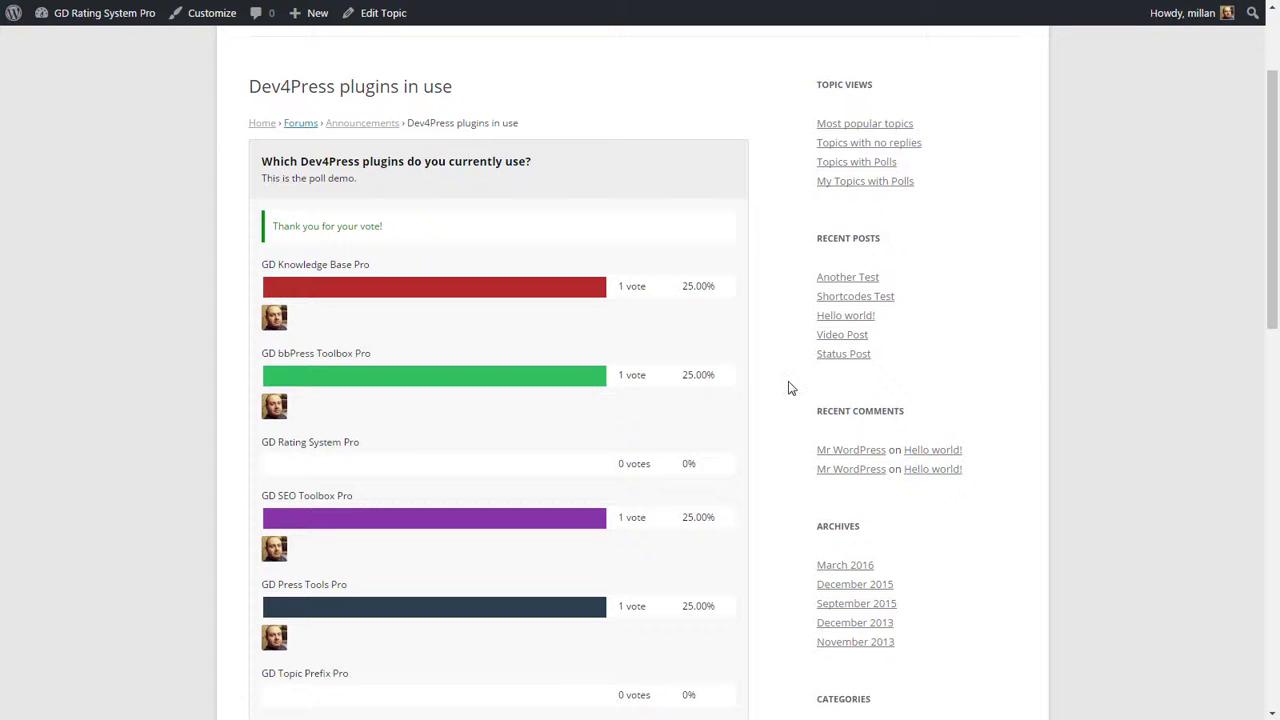
scroll(715, 386, "down", 3)
scroll(716, 389, "up", 1)
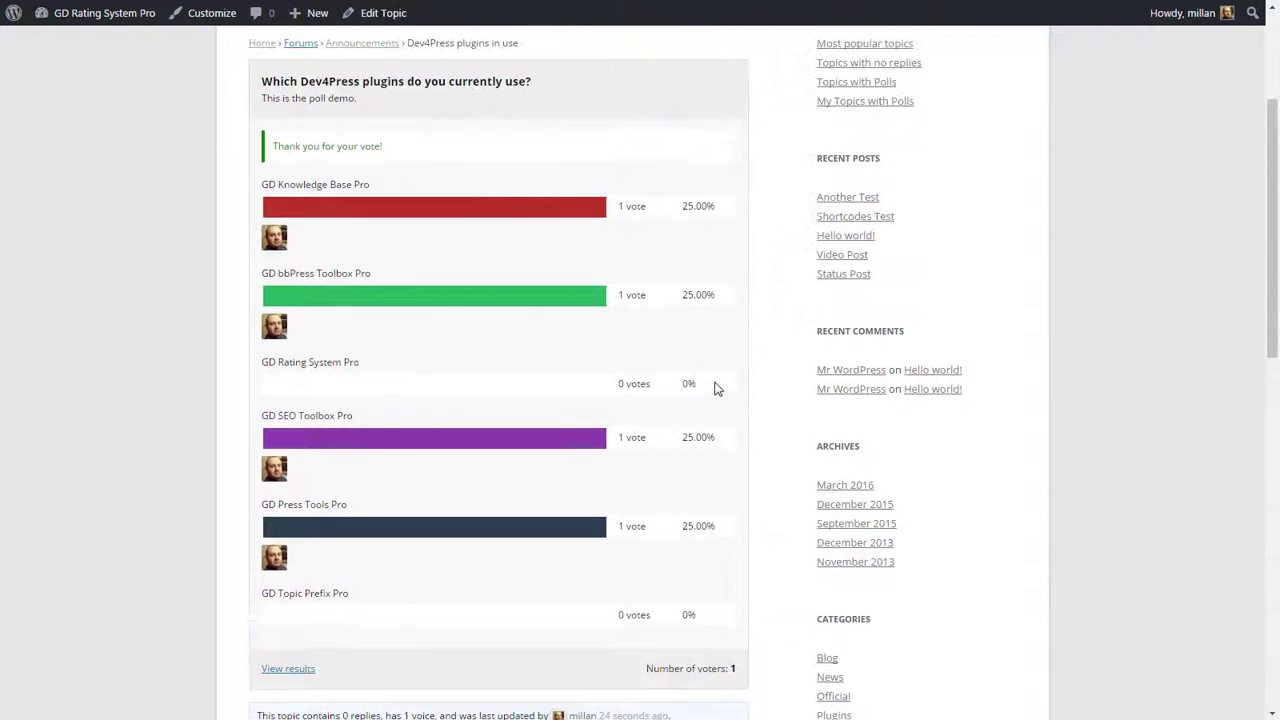
scroll(715, 388, "down", 3)
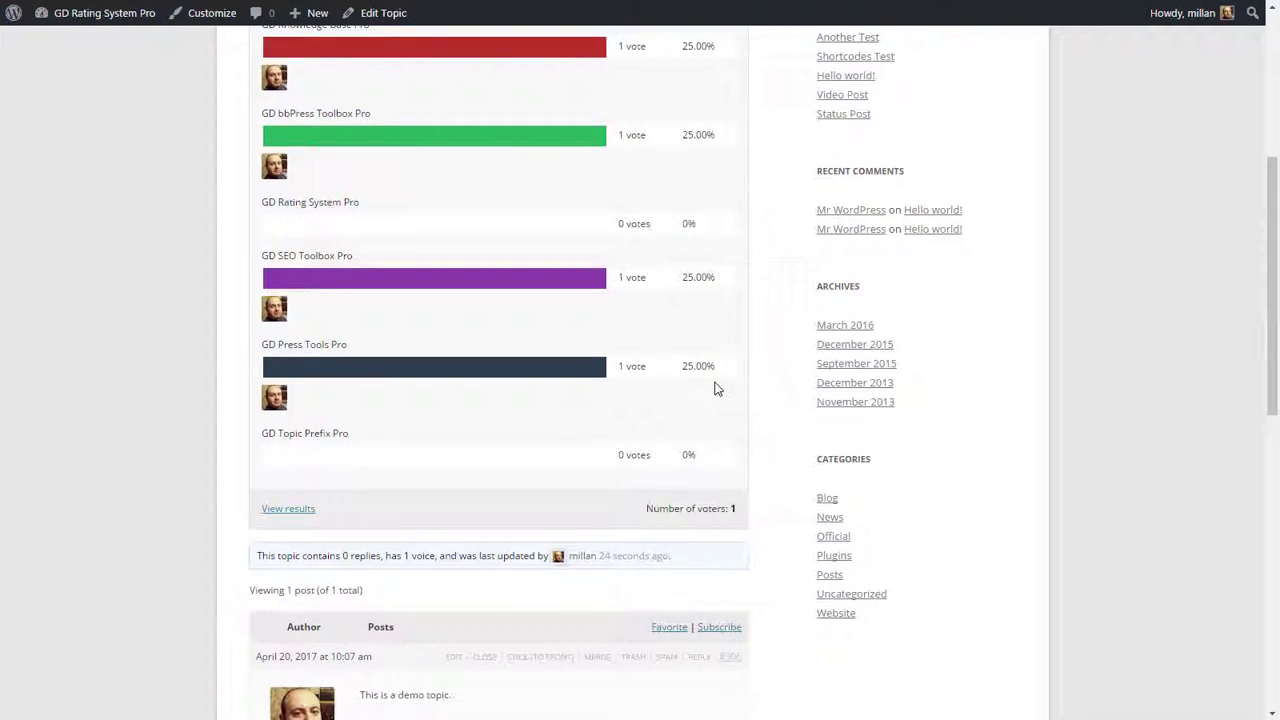
- Edit the topic so its poll allows users to remove own votes, and submit the change
scroll(473, 445, "down", 2)
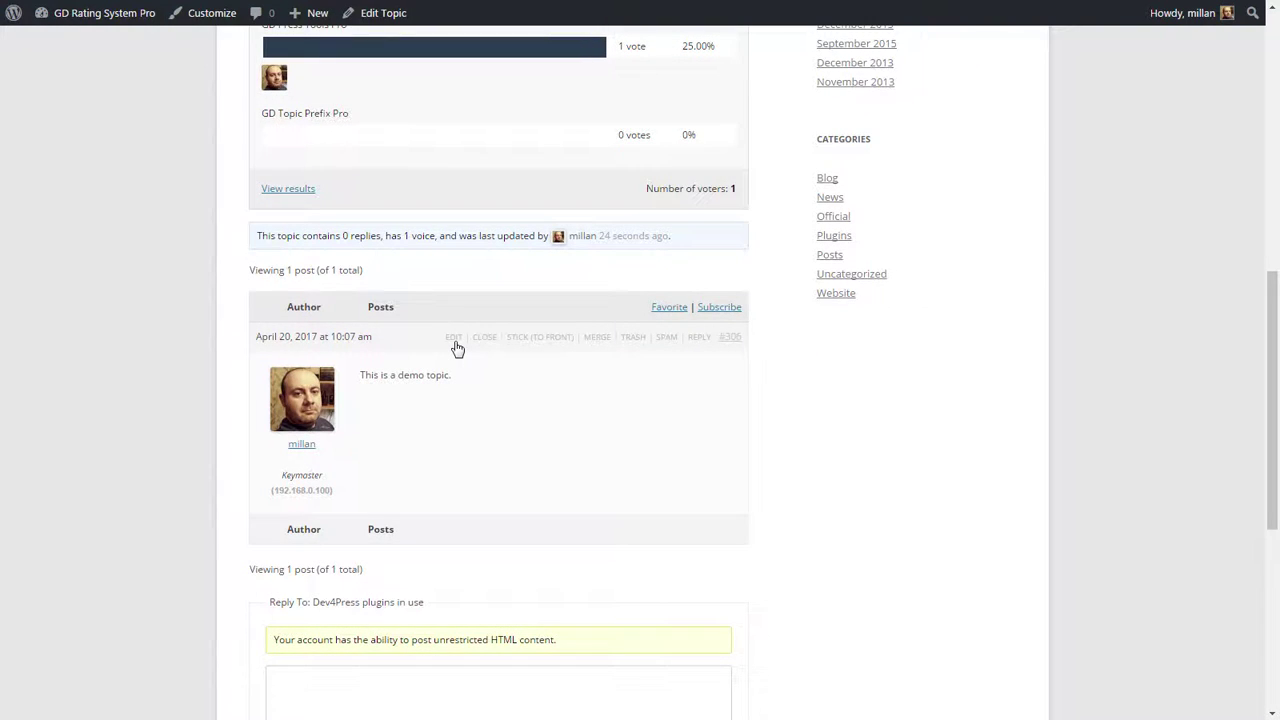
left_click(454, 346)
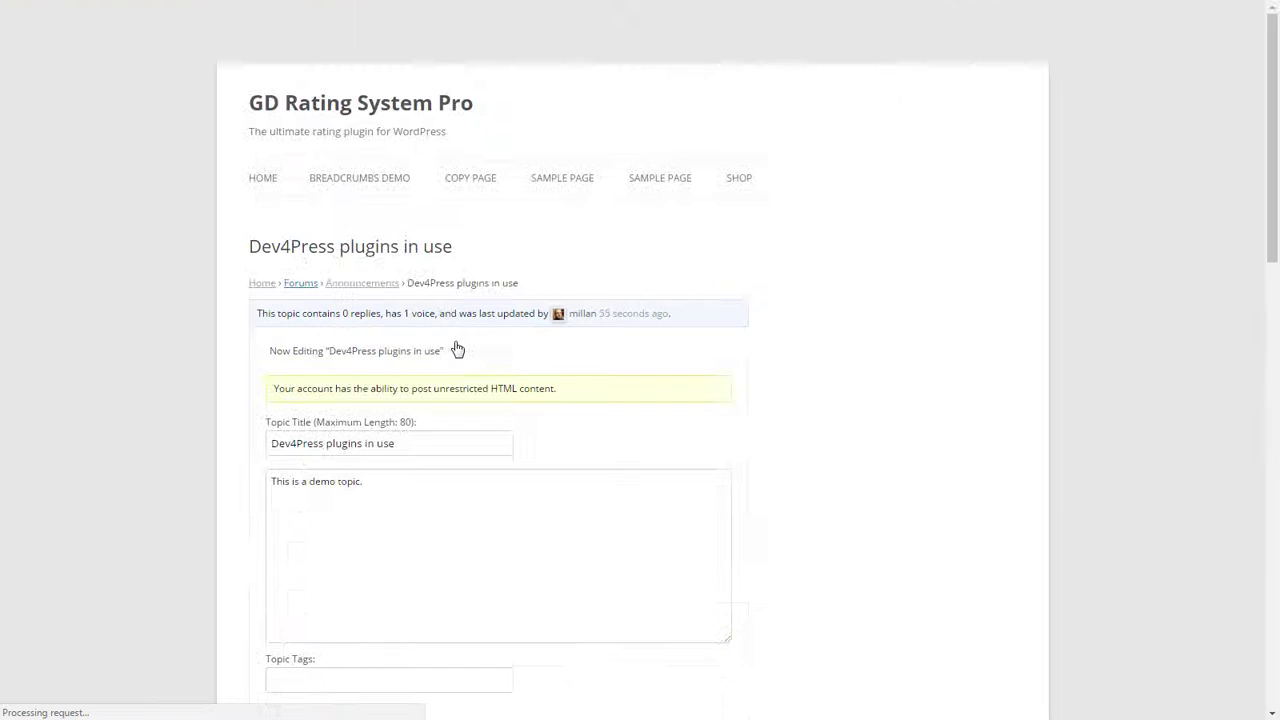
scroll(760, 363, "down", 6)
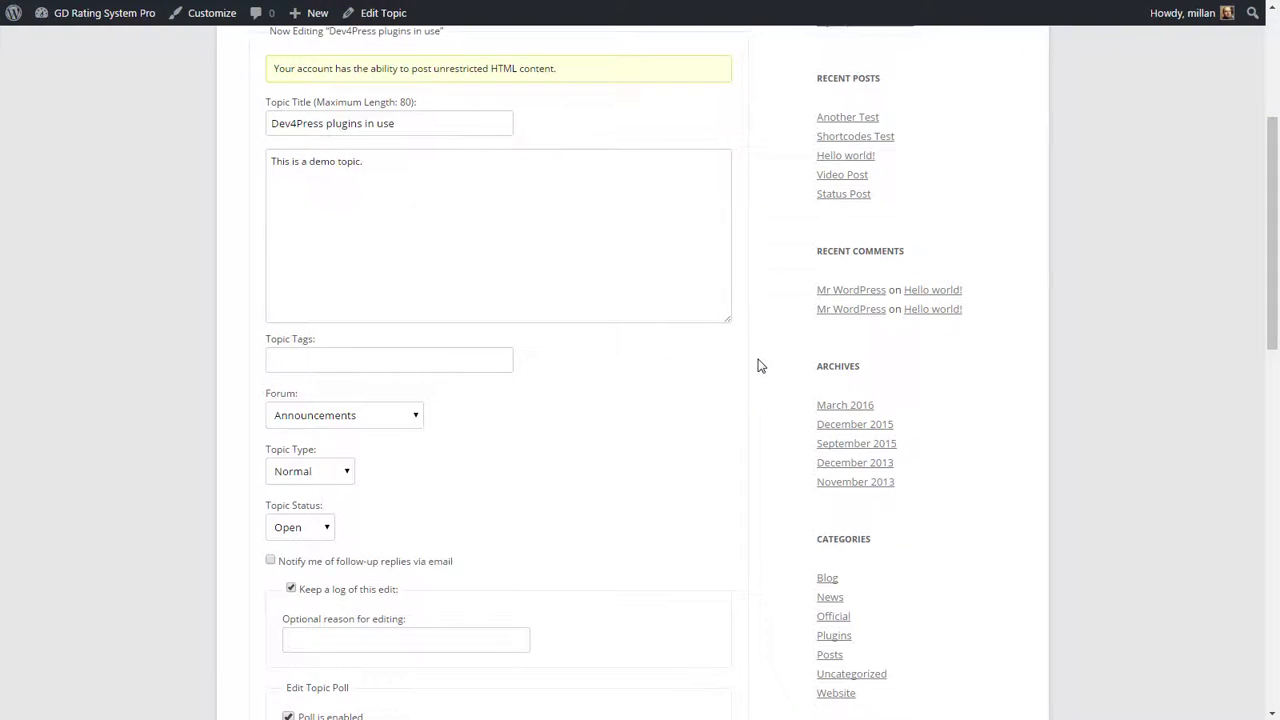
scroll(222, 414, "down", 3)
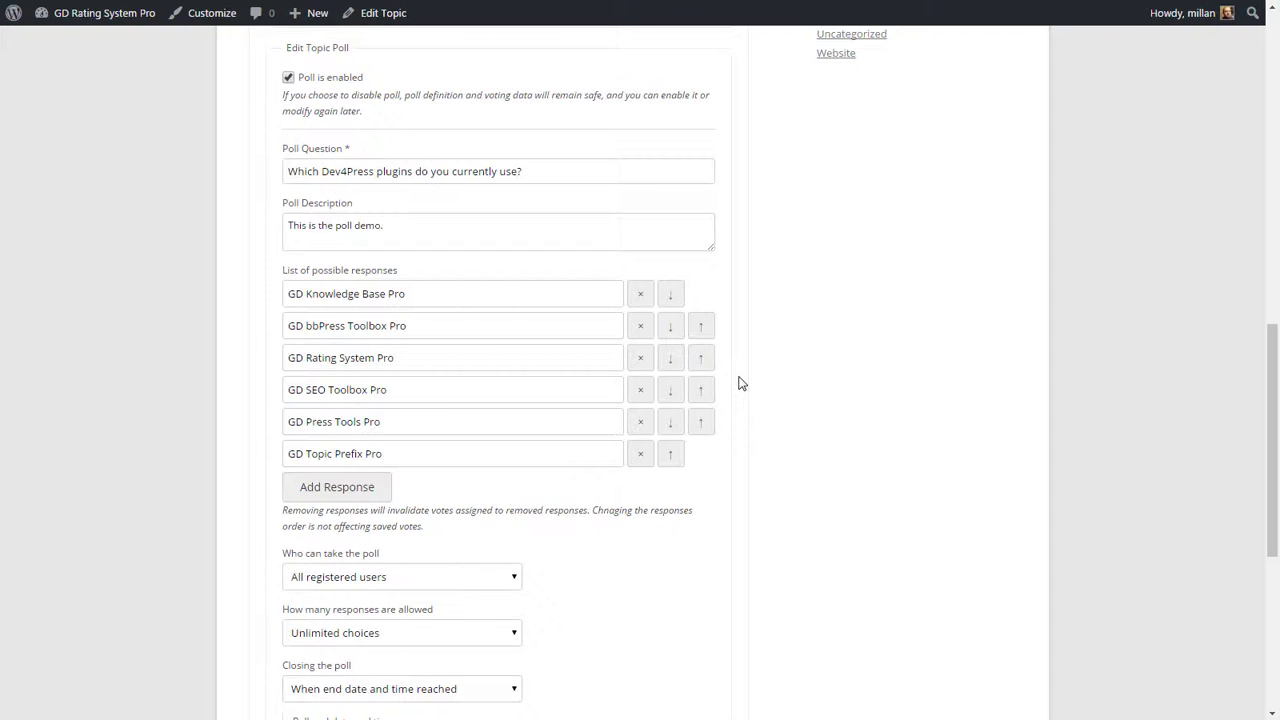
scroll(741, 383, "down", 3)
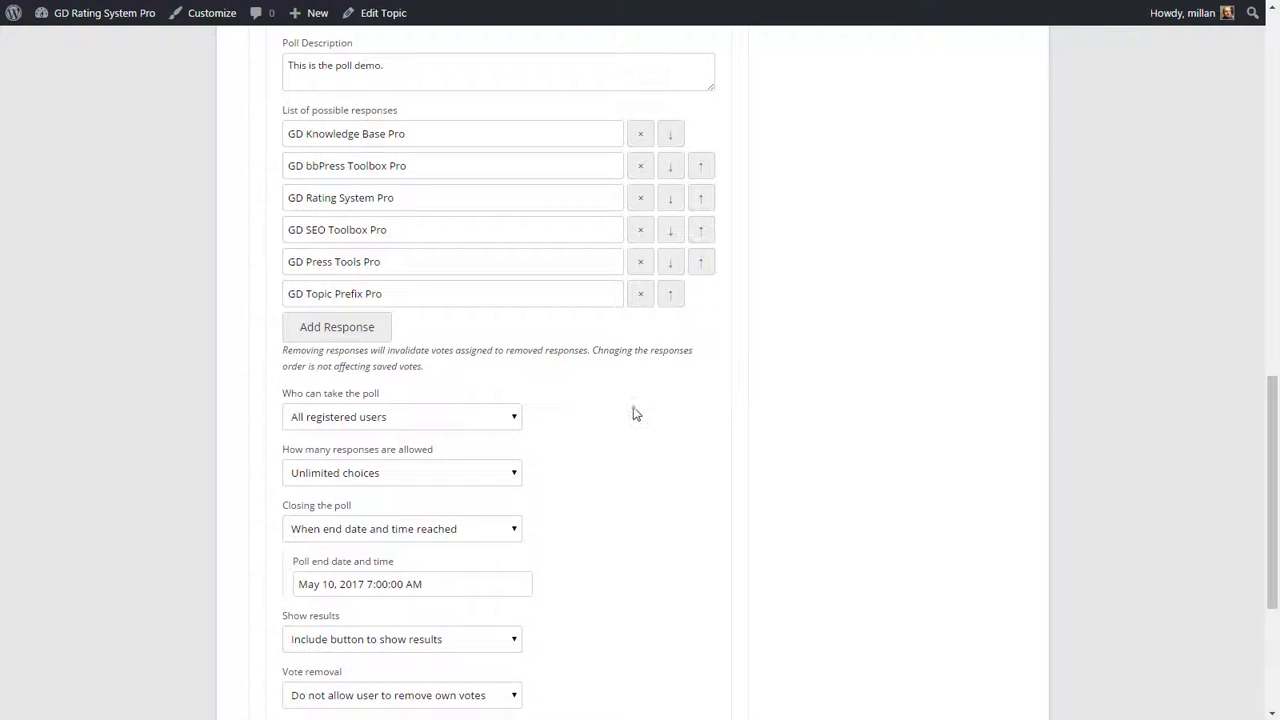
scroll(623, 420, "down", 3)
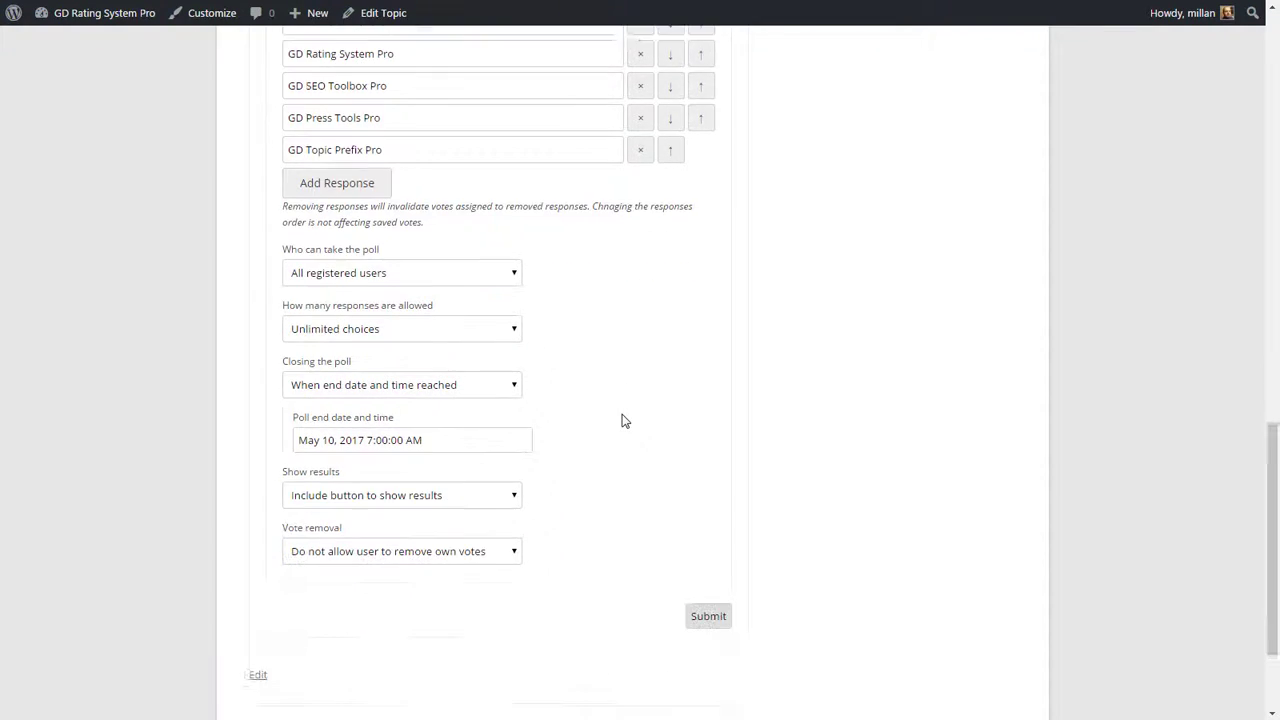
left_click(443, 537)
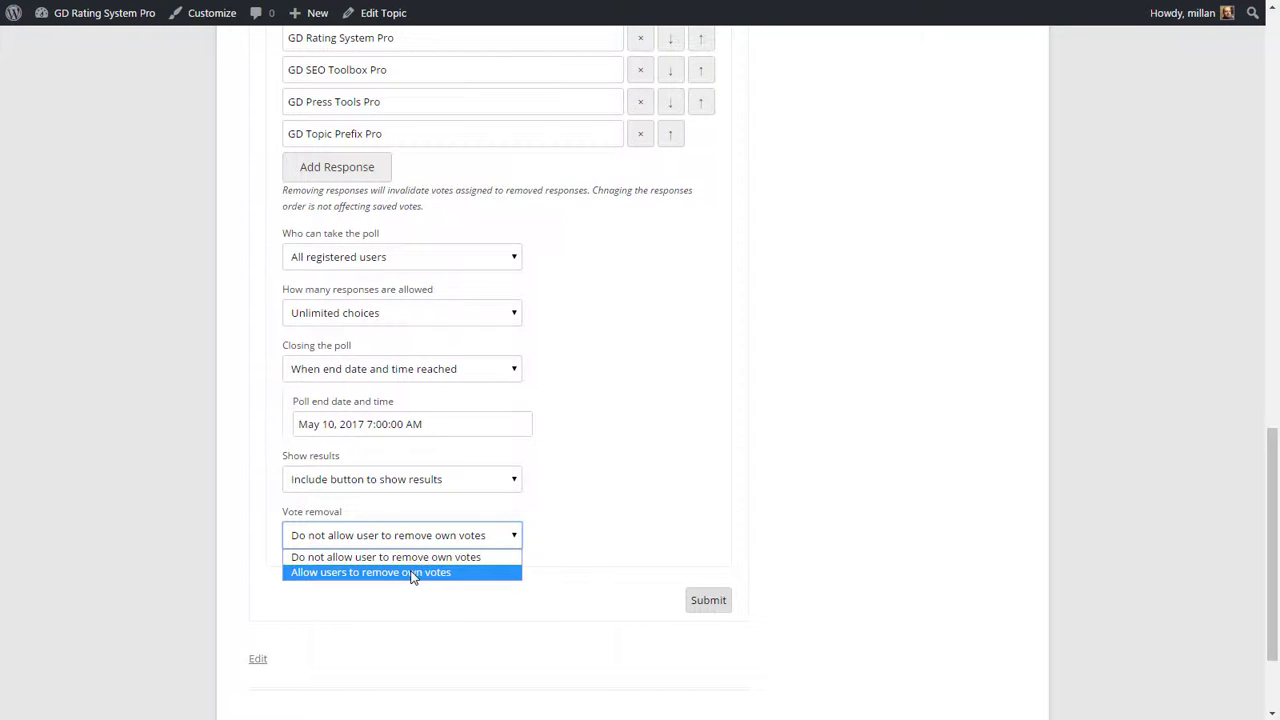
left_click(412, 573)
left_click(713, 608)
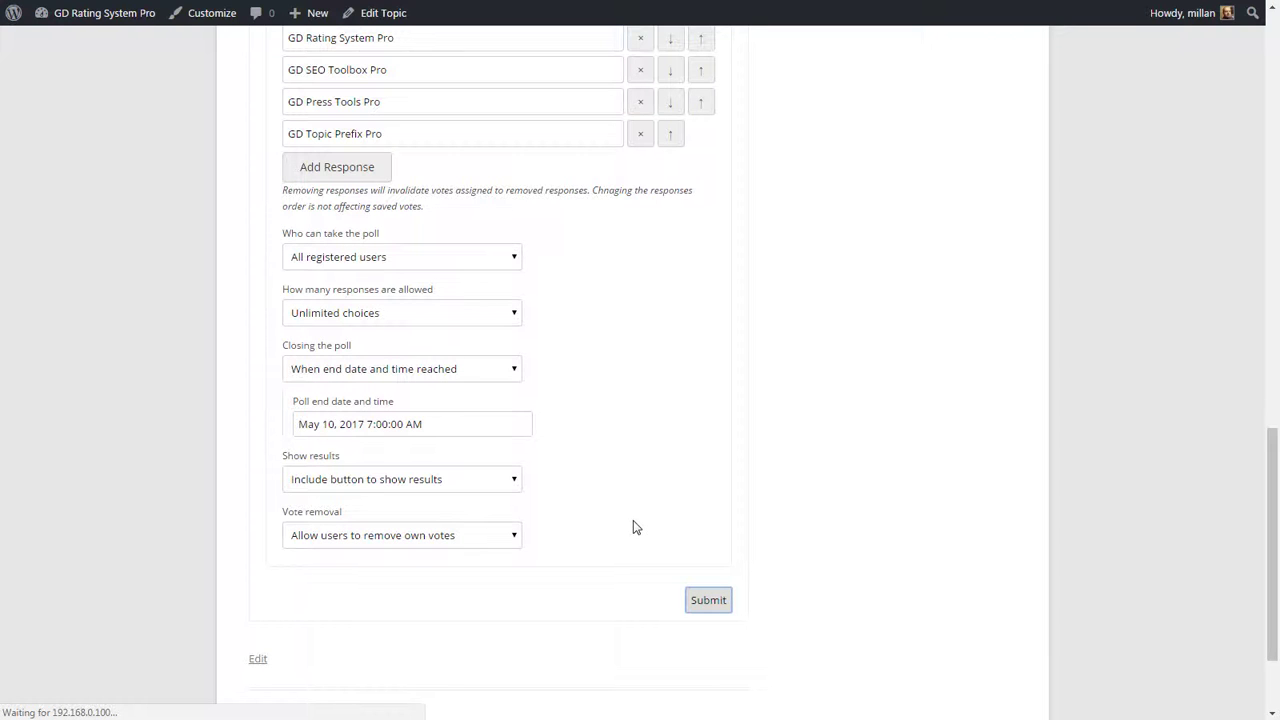
- Remove the existing poll vote and vote again for GD Knowledge Base Pro and GD bbPress Toolbox Pro
scroll(633, 520, "down", 3)
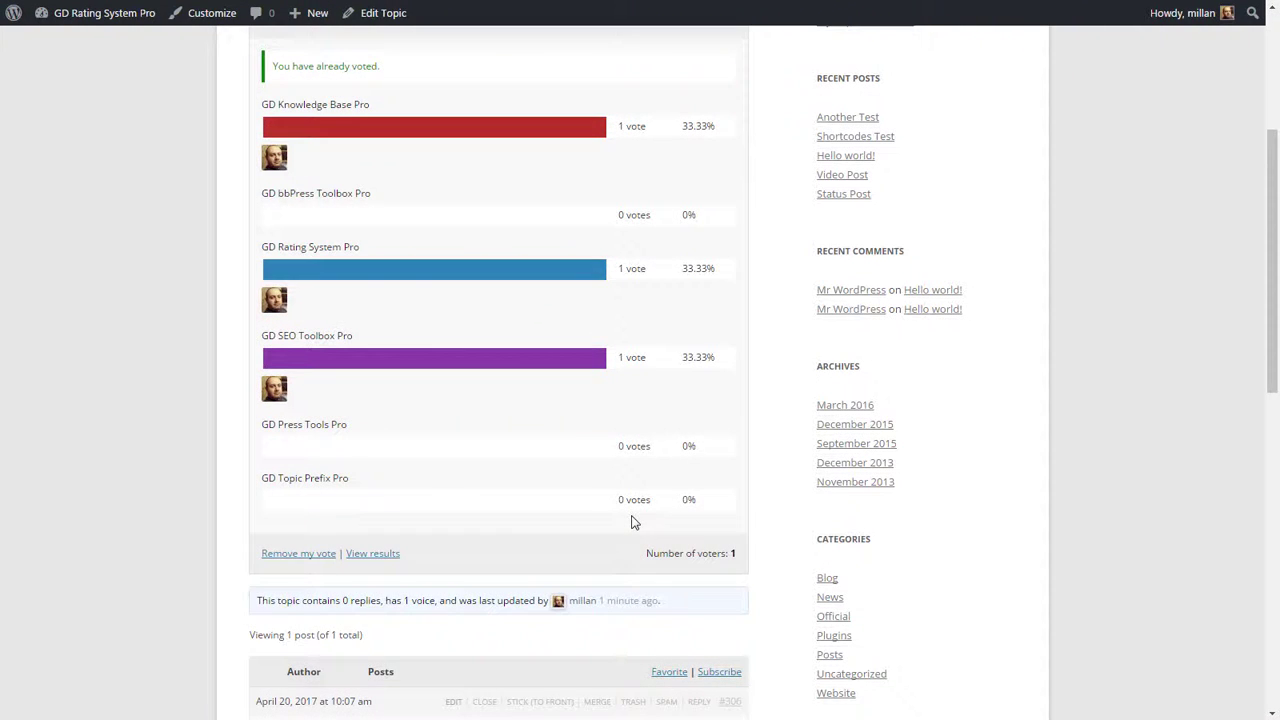
left_click(296, 563)
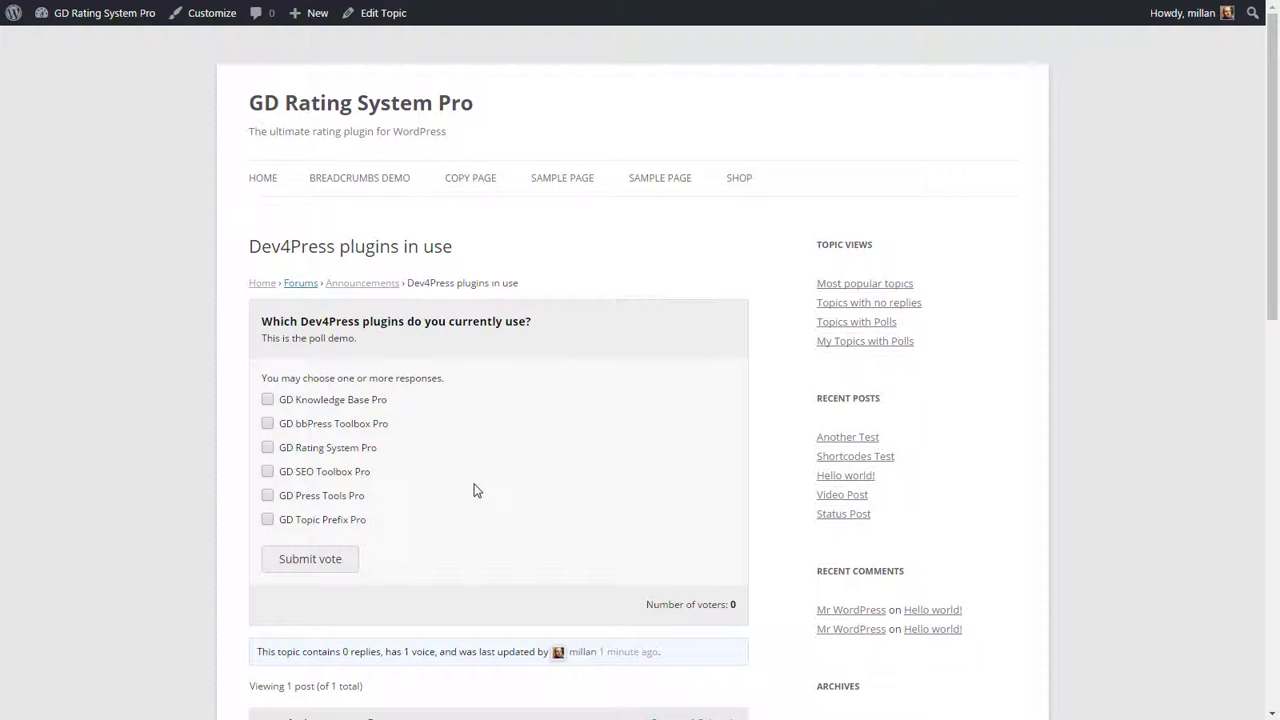
left_click(289, 402)
left_click(289, 425)
left_click(310, 561)
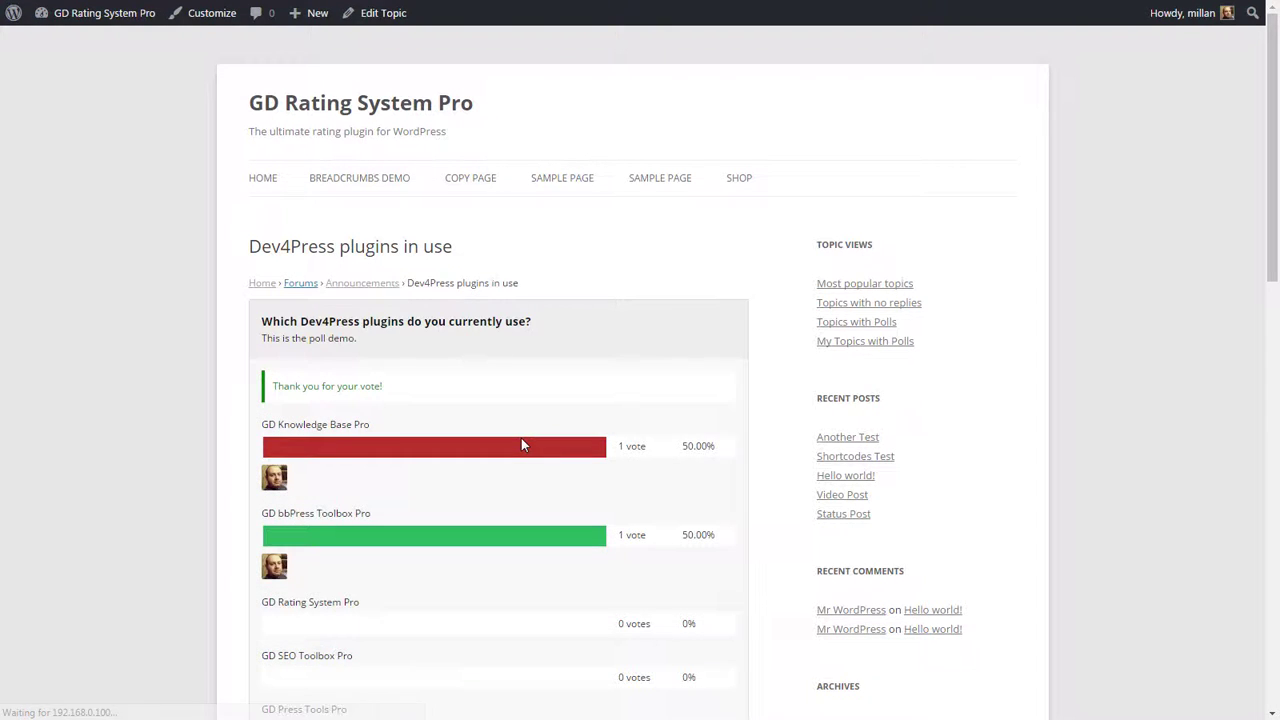
scroll(521, 444, "down", 2)
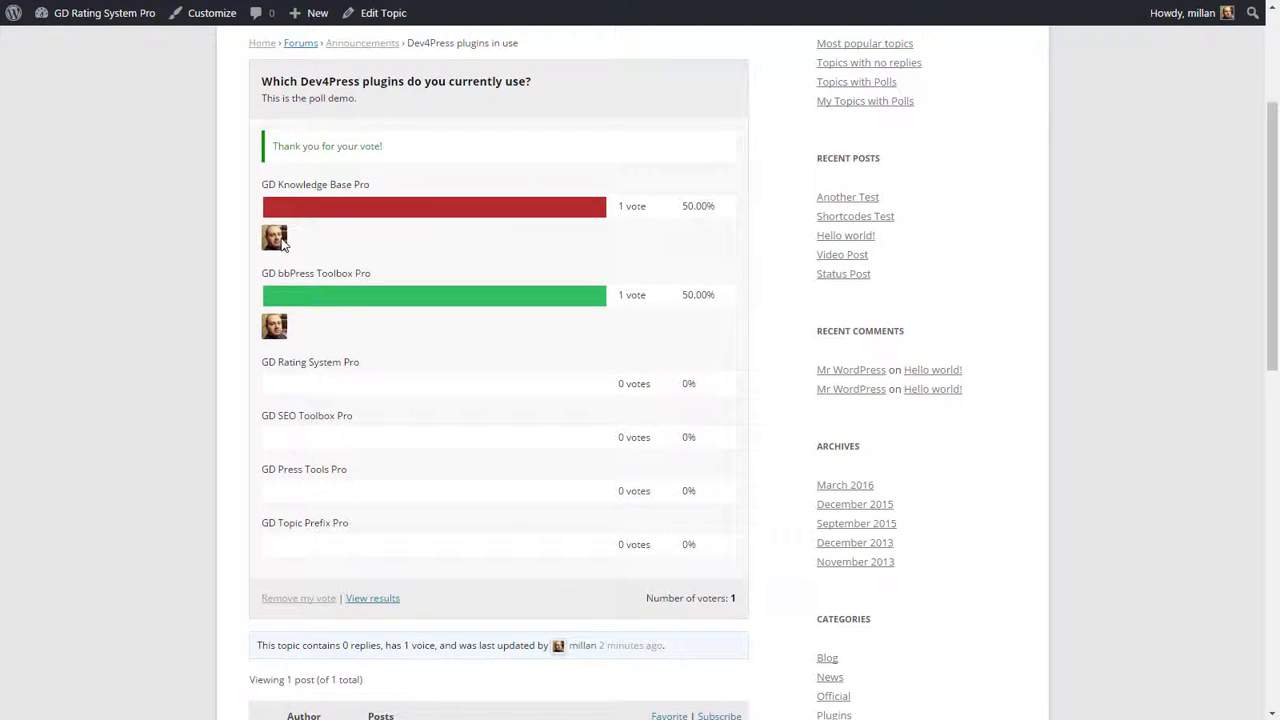